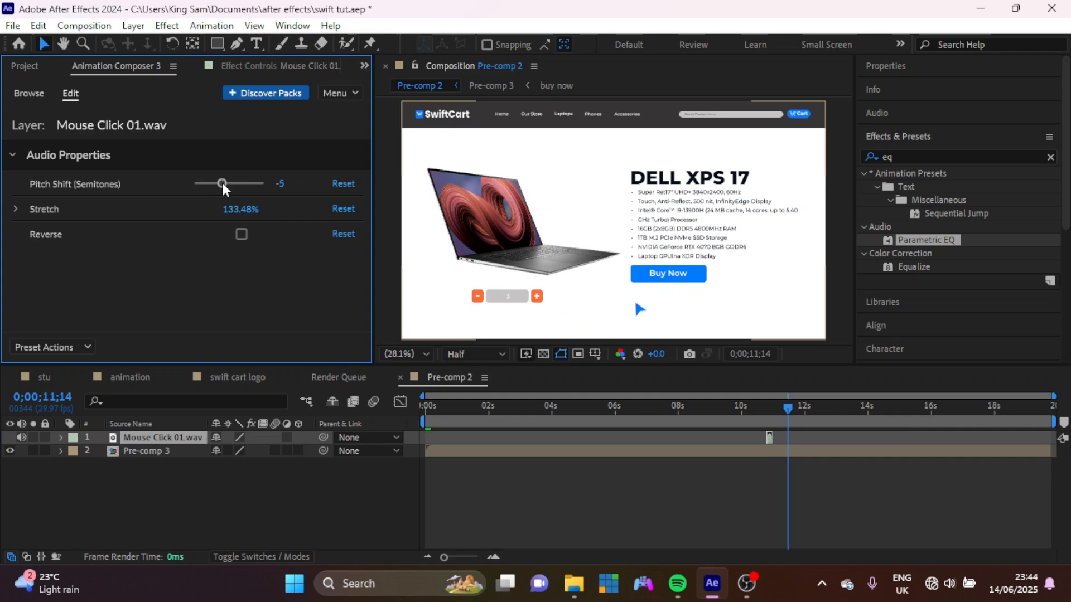
Preview the mouse click sound near 11 seconds, try a pitch shift of +7 semitones on it, and undo that change.
left_click(762, 408)
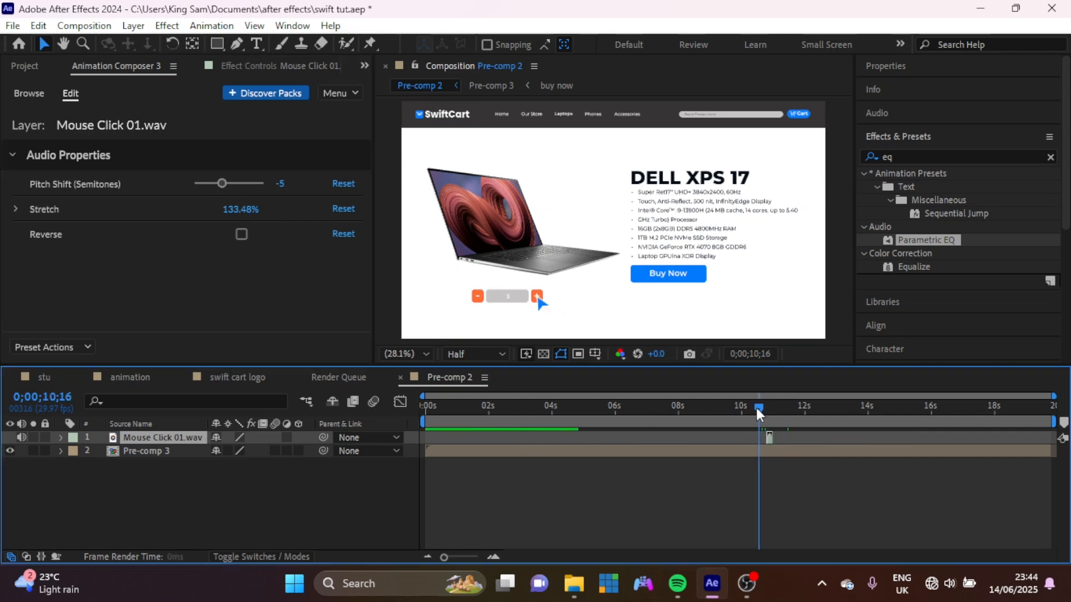
key("space")
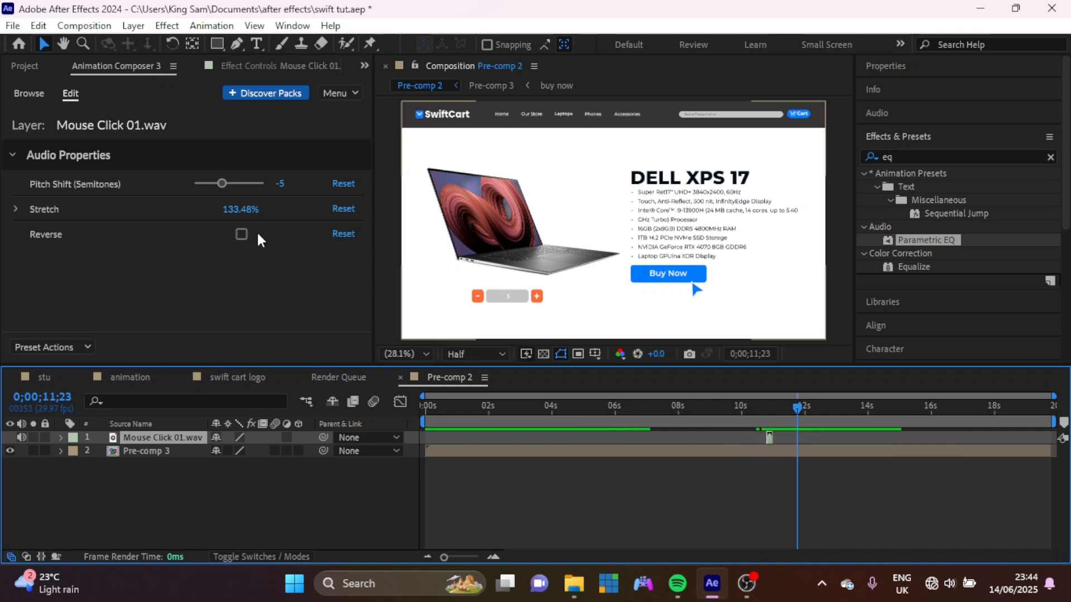
left_click_drag(223, 183, 239, 186)
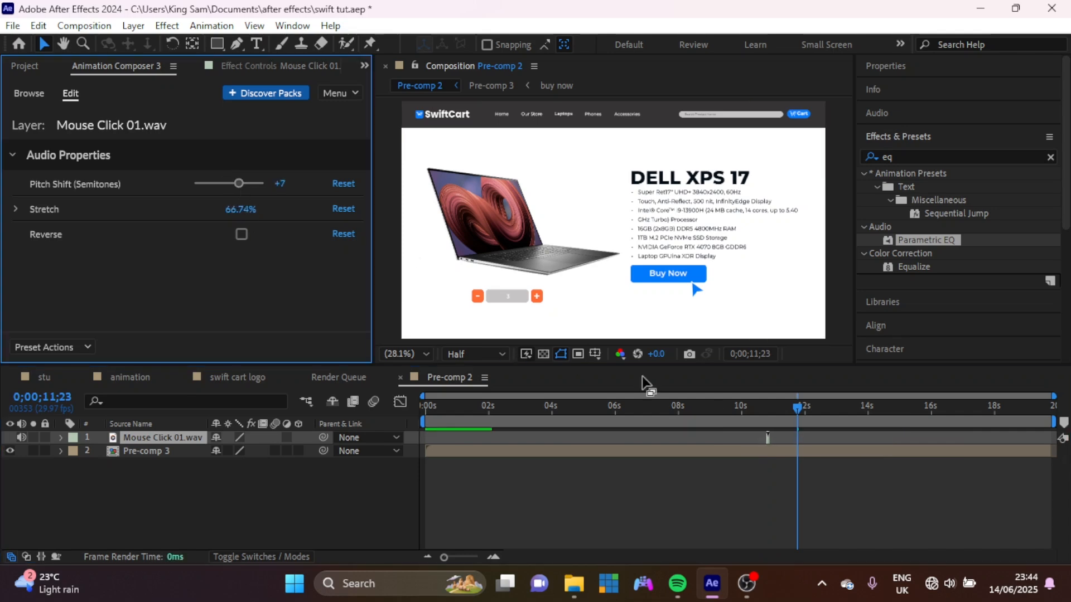
left_click(761, 413)
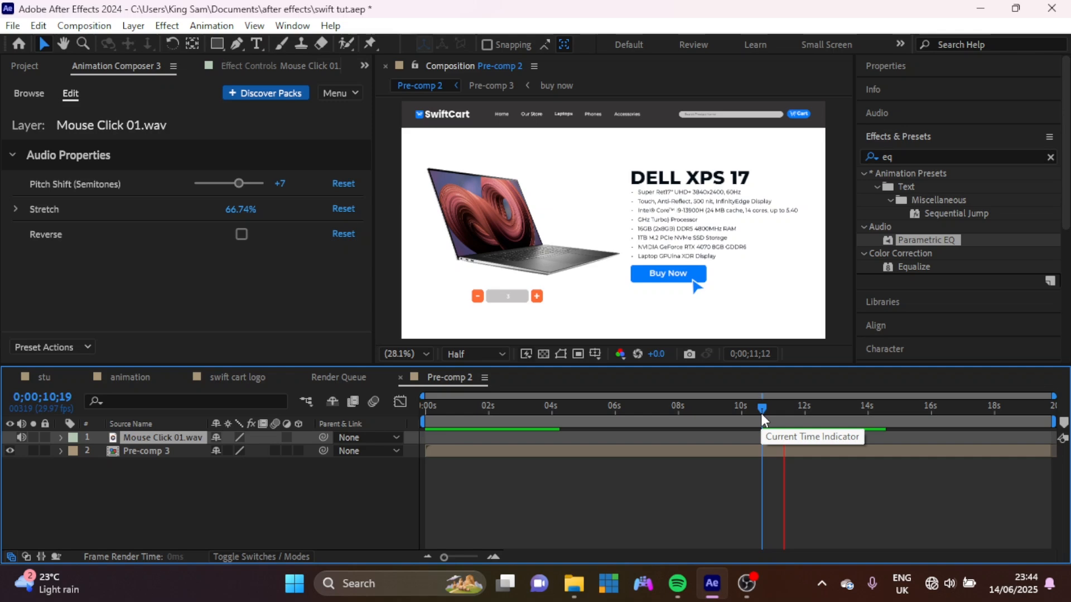
key("ctrl+z")
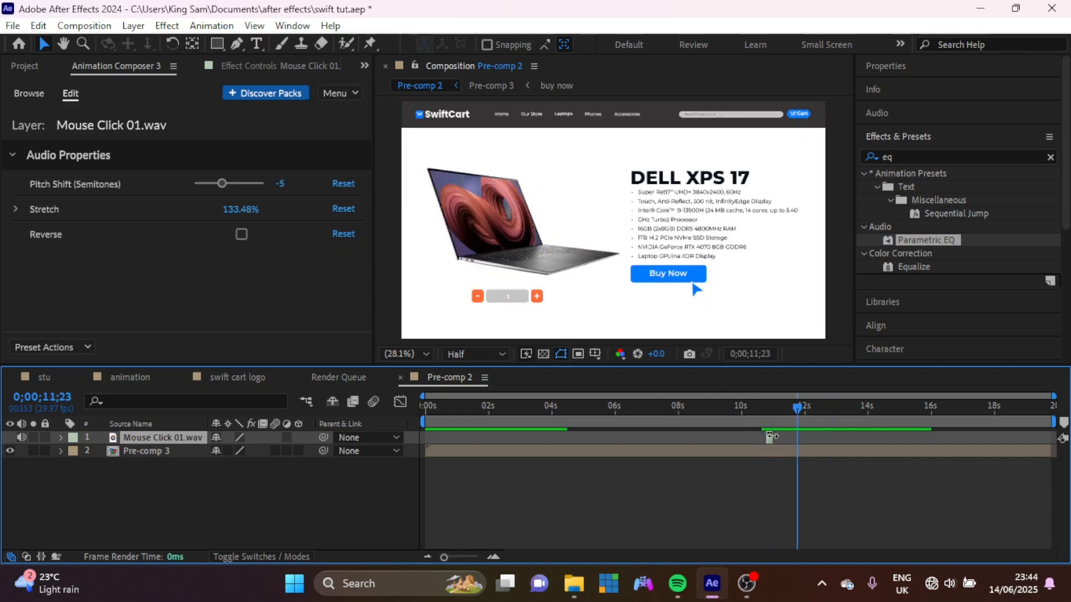
Move the mouse click sound so that it starts at 0;00;01;03, on the cursor's click on the Shop Now button.
left_click_drag(485, 408, 404, 410)
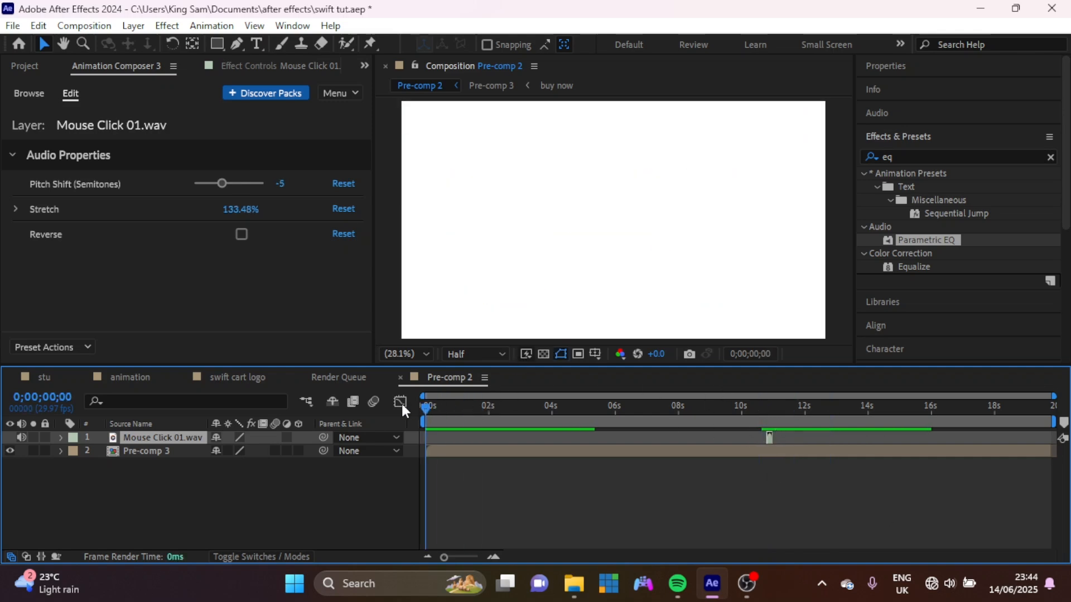
key("space")
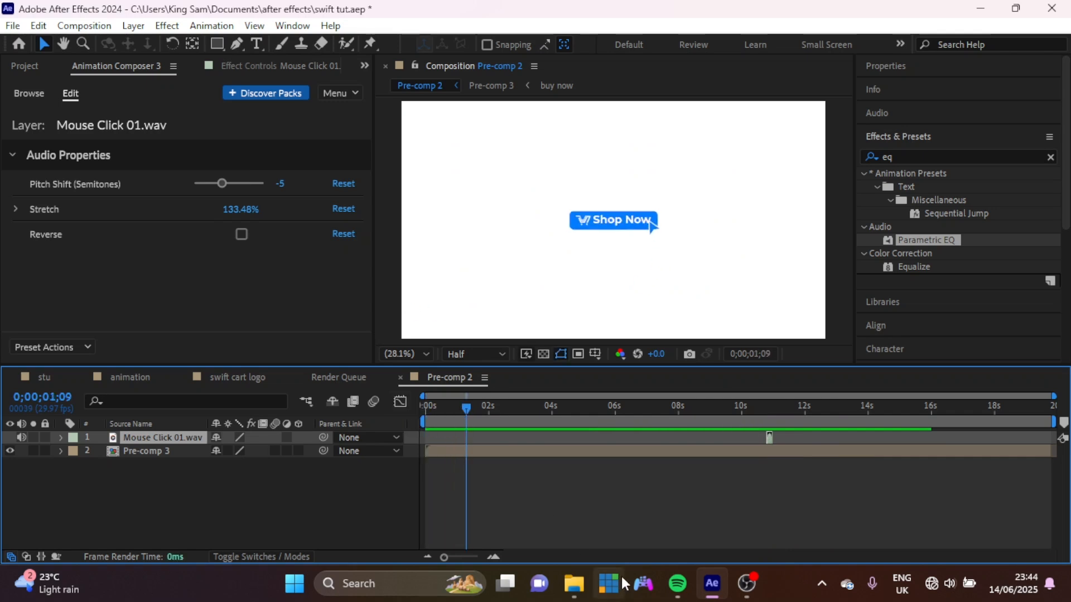
key("bracketleft")
left_click(506, 410)
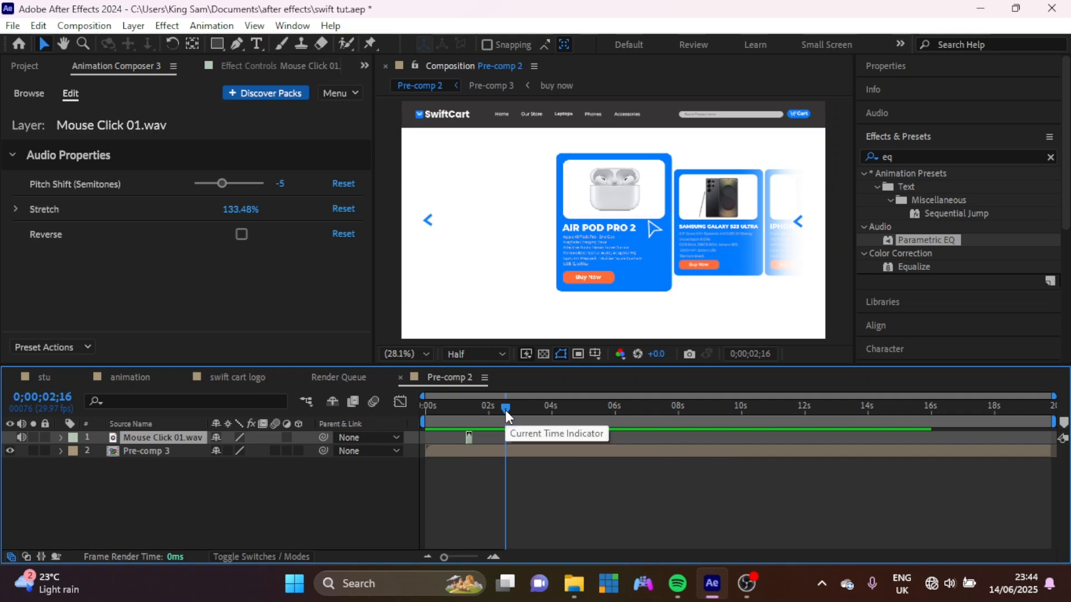
key("bracketleft")
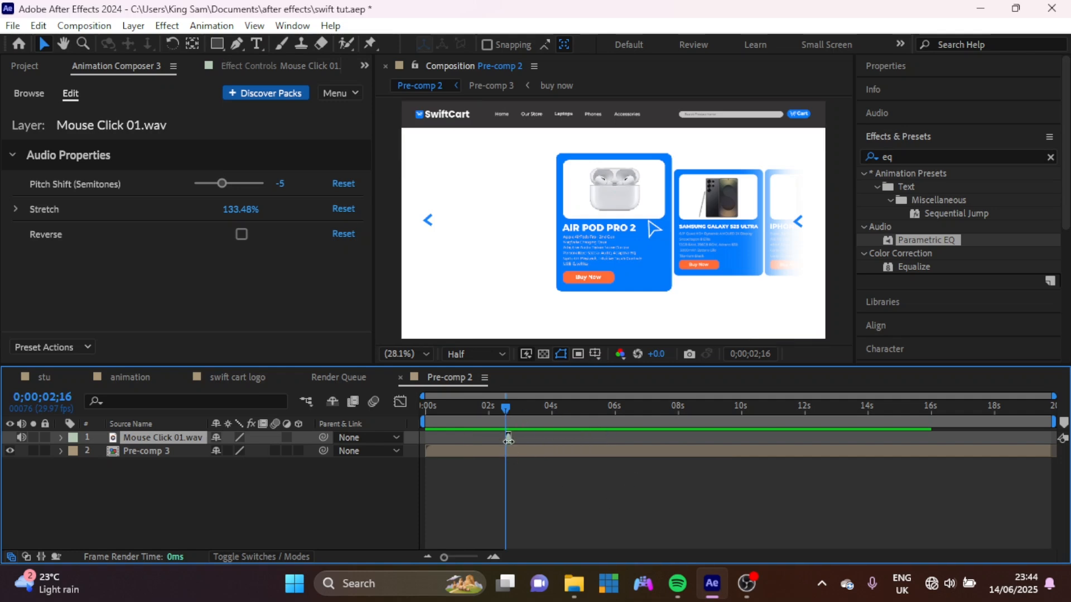
left_click(461, 410)
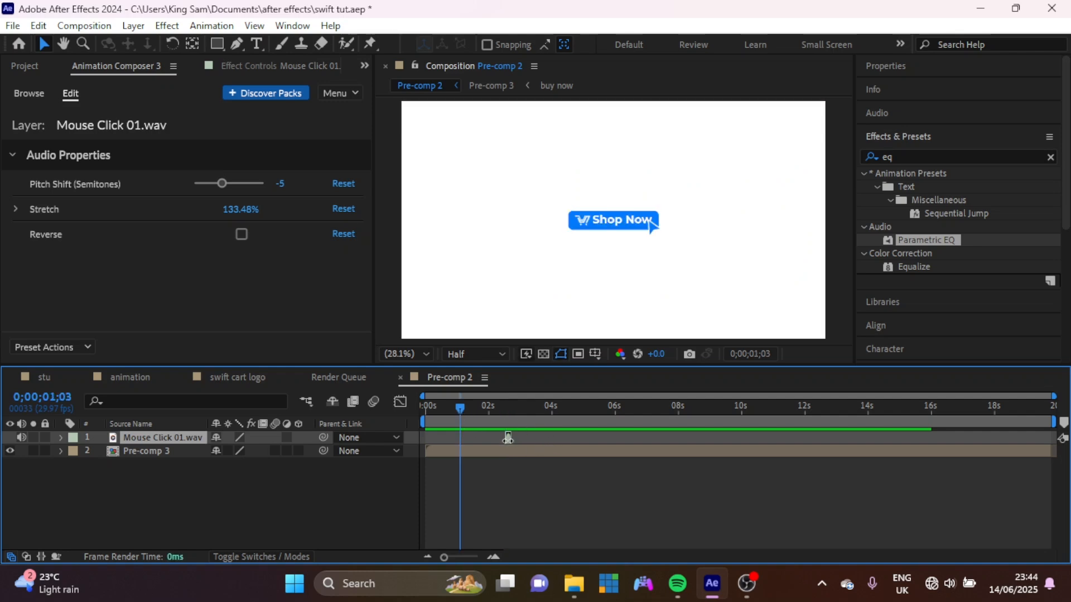
key("bracketleft")
Duplicate the mouse click sound and align the copy with the cursor's first carousel arrow click, just before 4 seconds.
left_click_drag(461, 407, 536, 407)
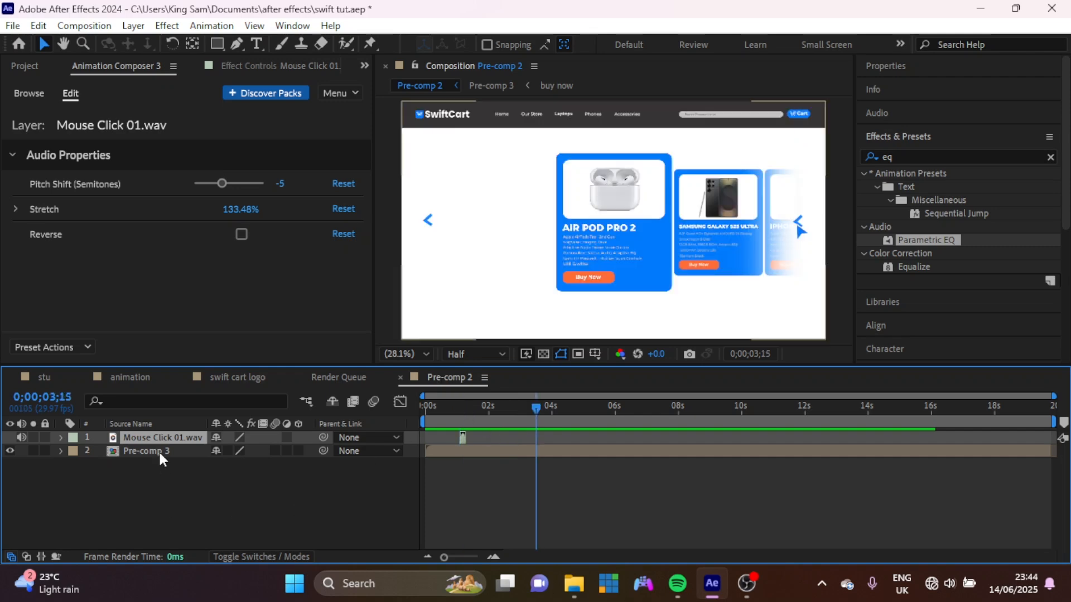
key("ctrl+d")
key("bracketleft")
key("space")
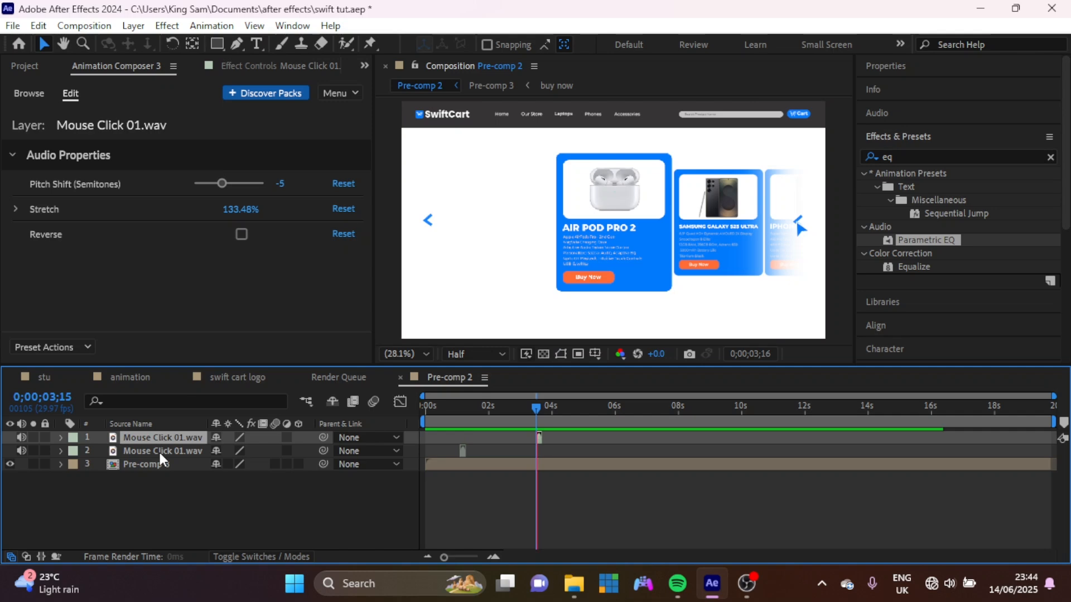
left_click(554, 409)
left_click_drag(555, 409, 543, 413)
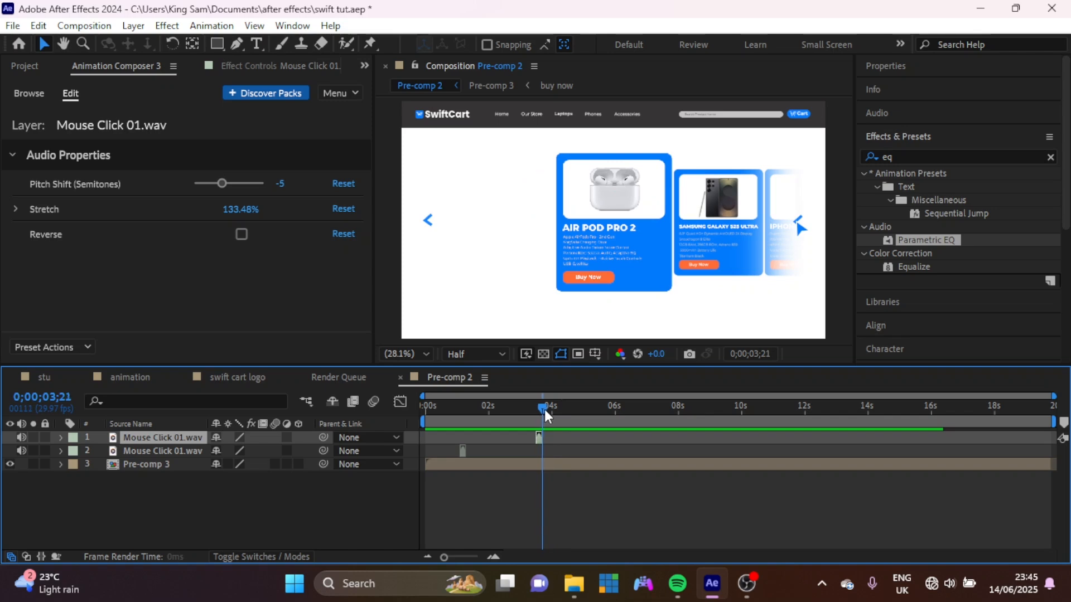
key("bracketleft")
key("space")
Duplicate the mouse click sound again, start the copy at 0;00;04;22, and preview the carousel clicks.
key("ctrl+d")
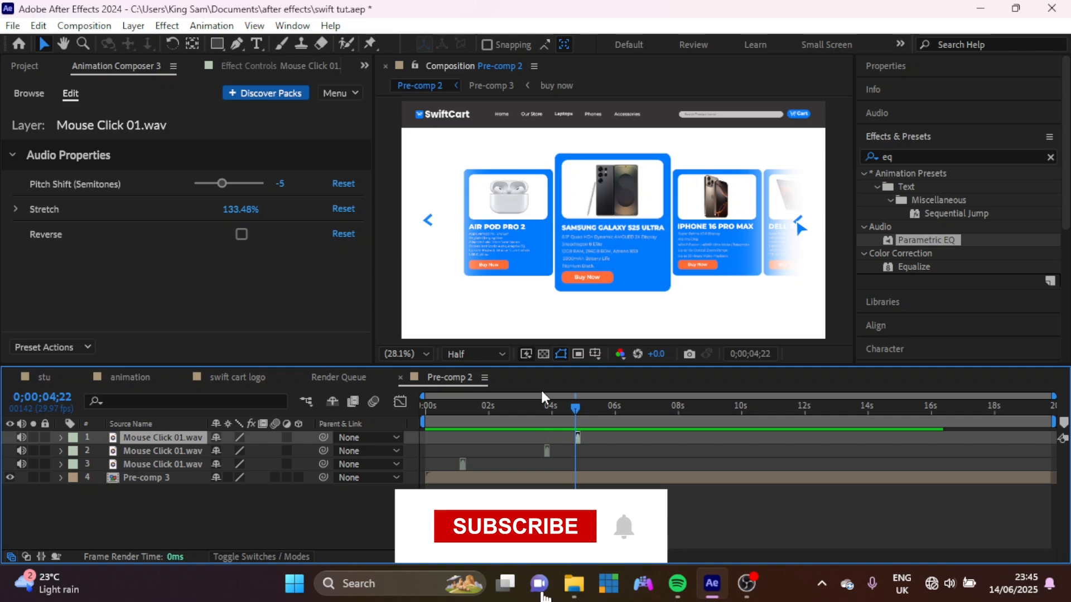
key("bracketleft")
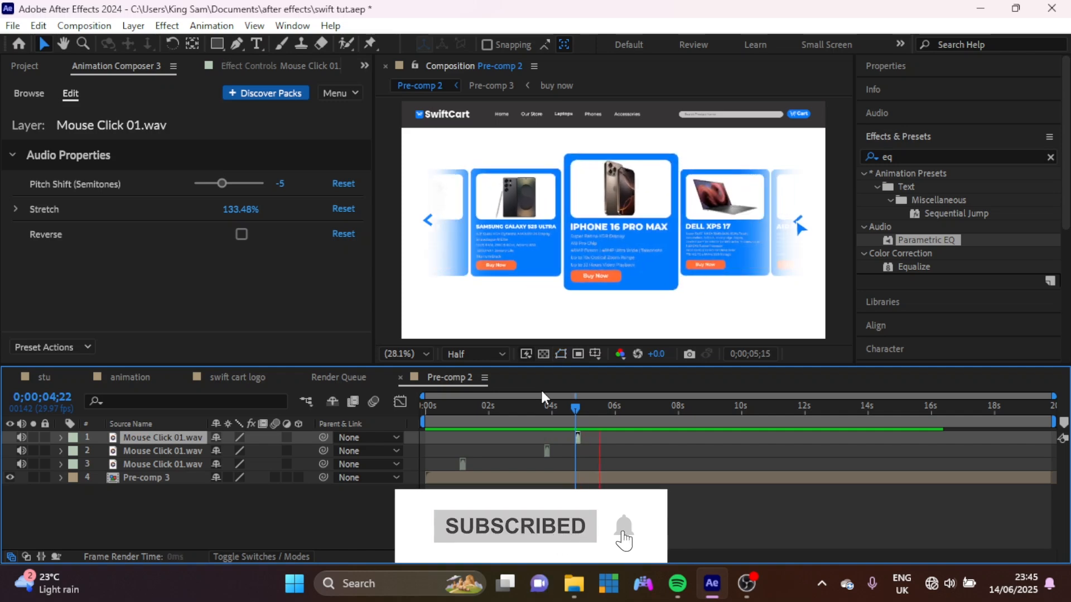
left_click_drag(594, 406, 526, 408)
key("space")
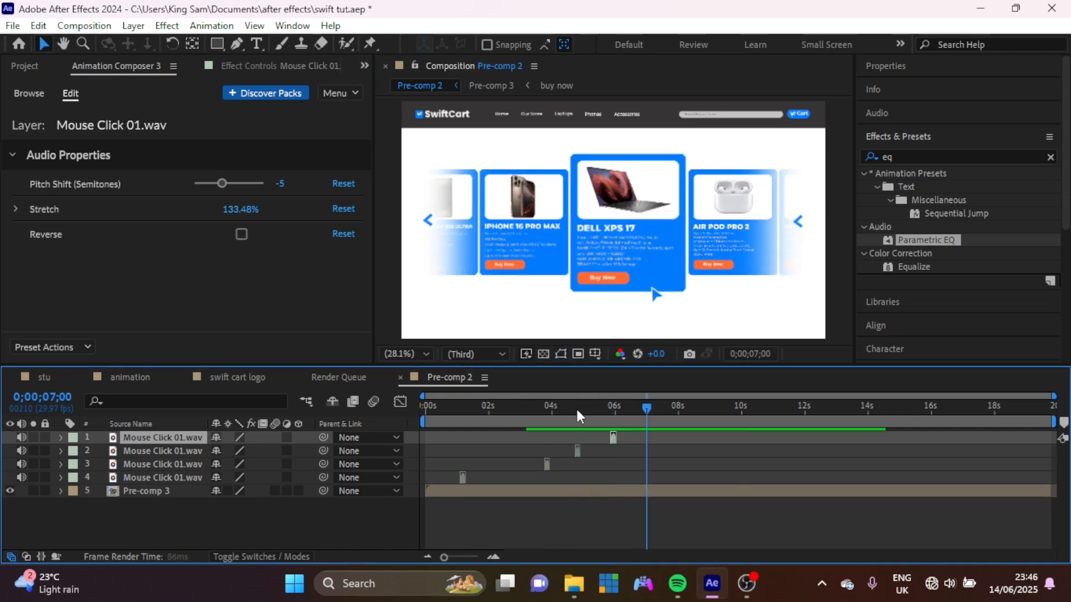
Duplicate the mouse click sound and align the copy with the Buy Now click on the Dell XPS 17 card, between 7 and 8 seconds.
left_click_drag(648, 407, 657, 408)
key("space")
key("space")
key("ctrl+d")
key("bracketleft")
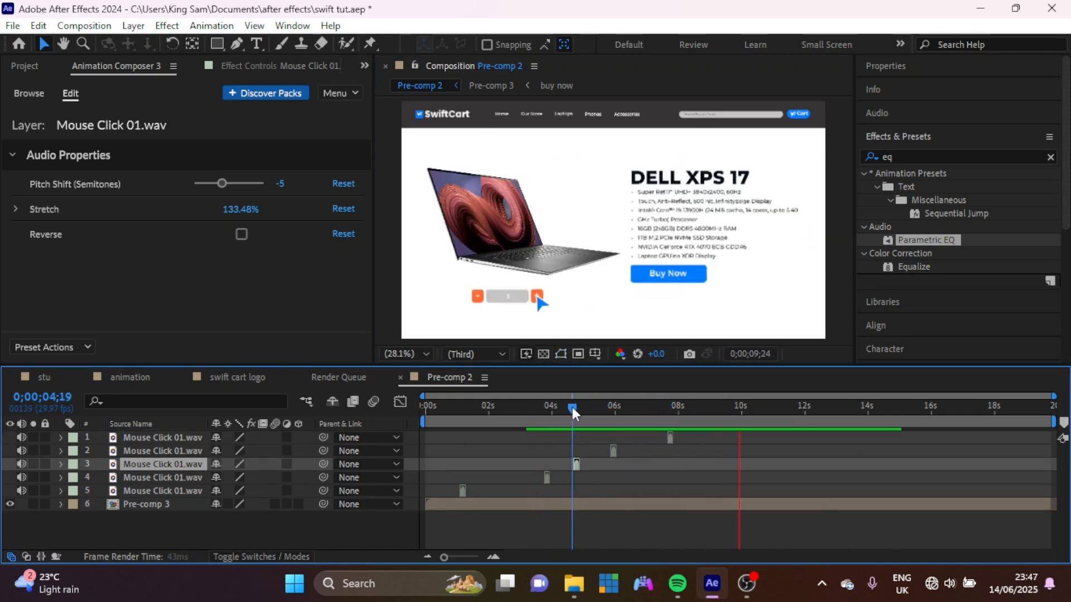
left_click_drag(571, 407, 769, 407)
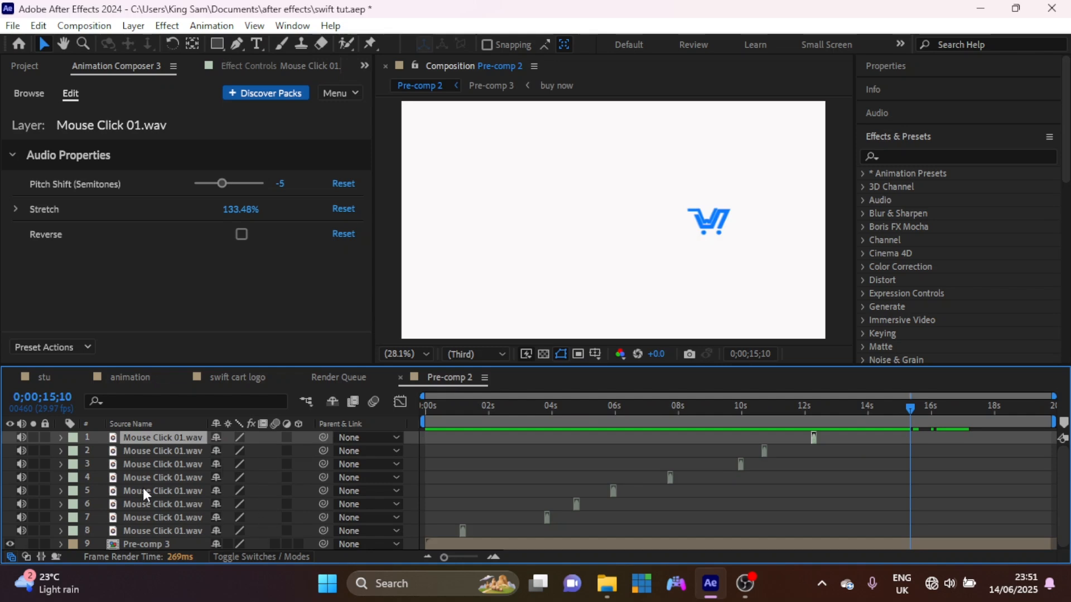
Add Soft Slide 02 - Short 02.wav from the Slide category of the Starter Sounds to the composition.
left_click(28, 95)
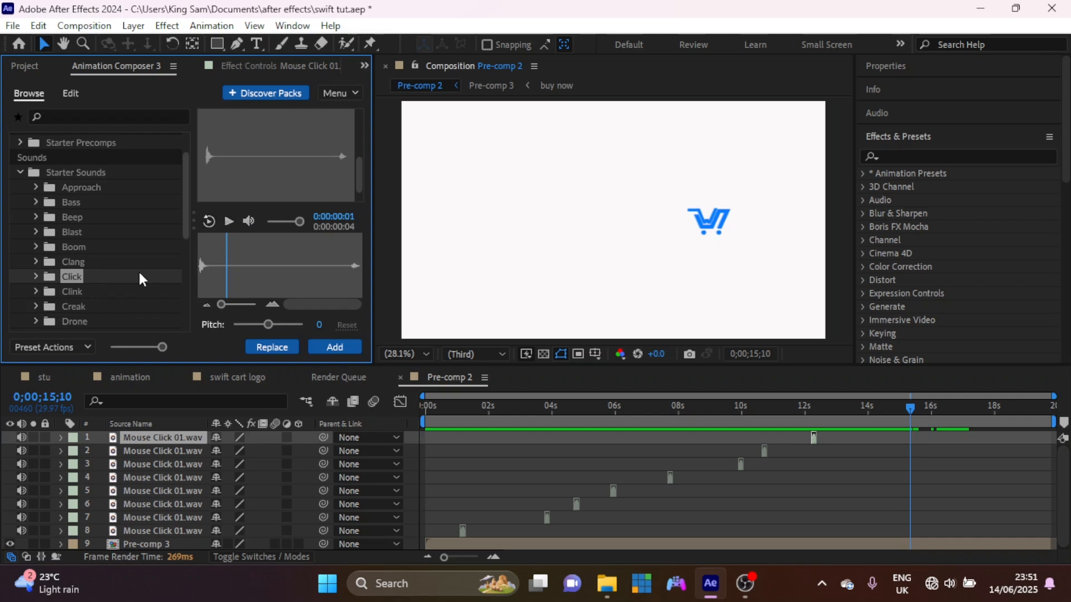
scroll(70, 246, "down", 5)
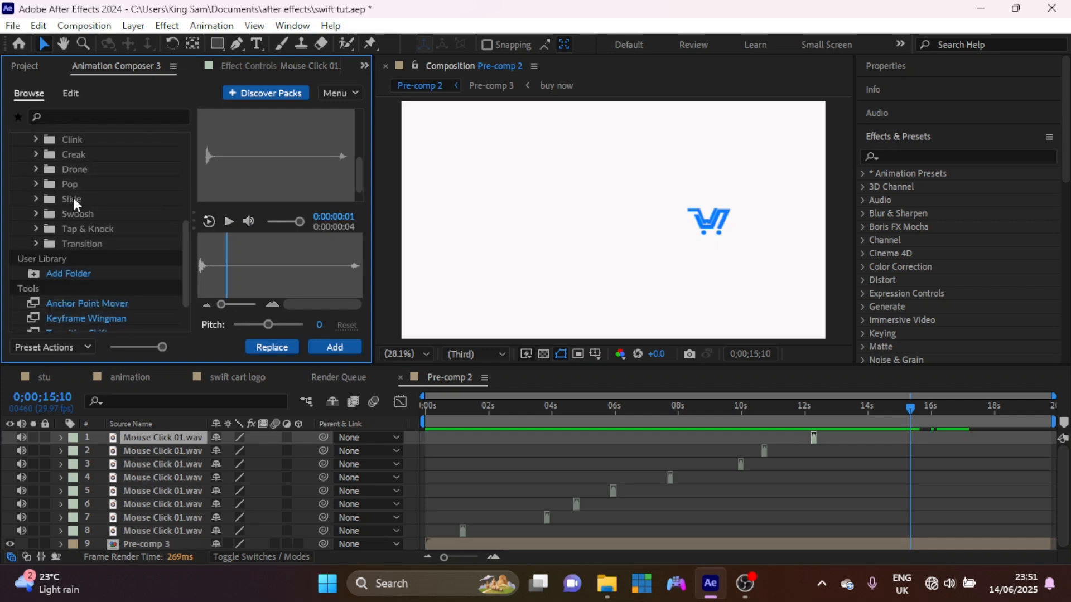
left_click(73, 199)
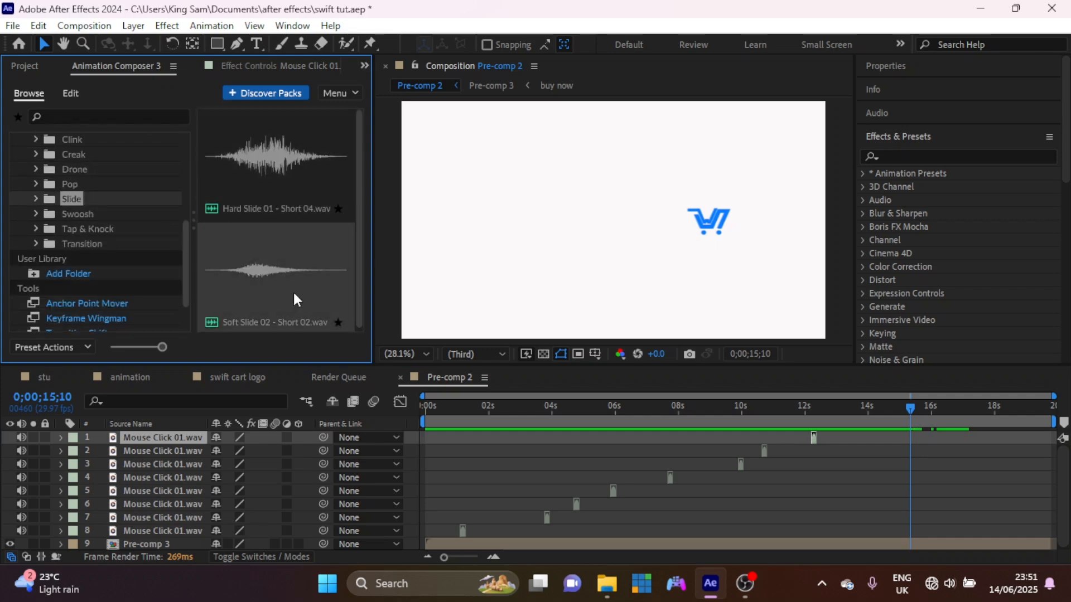
left_click(247, 302)
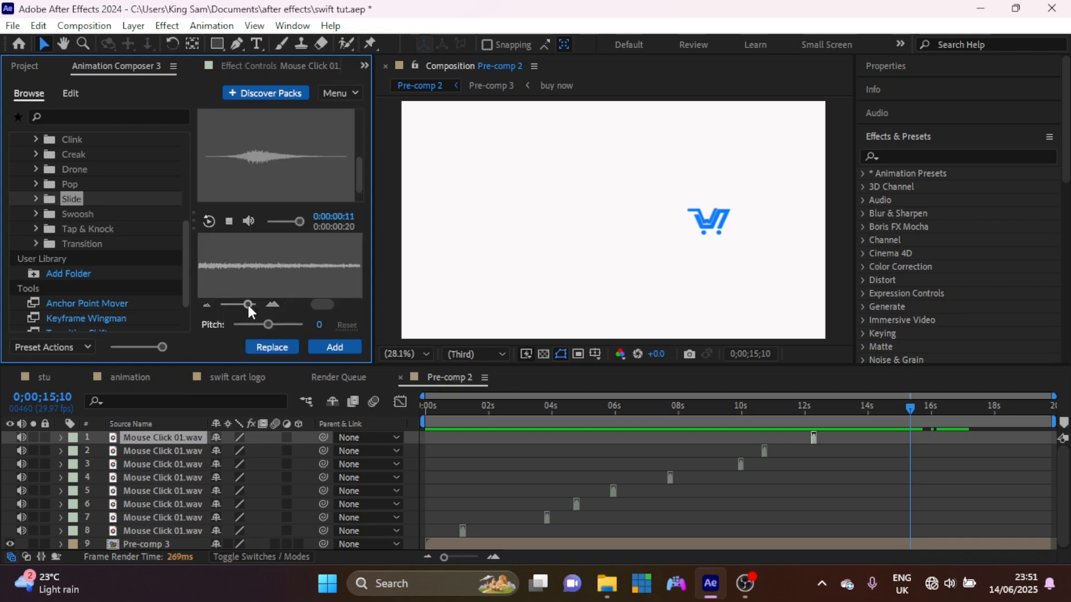
left_click(337, 347)
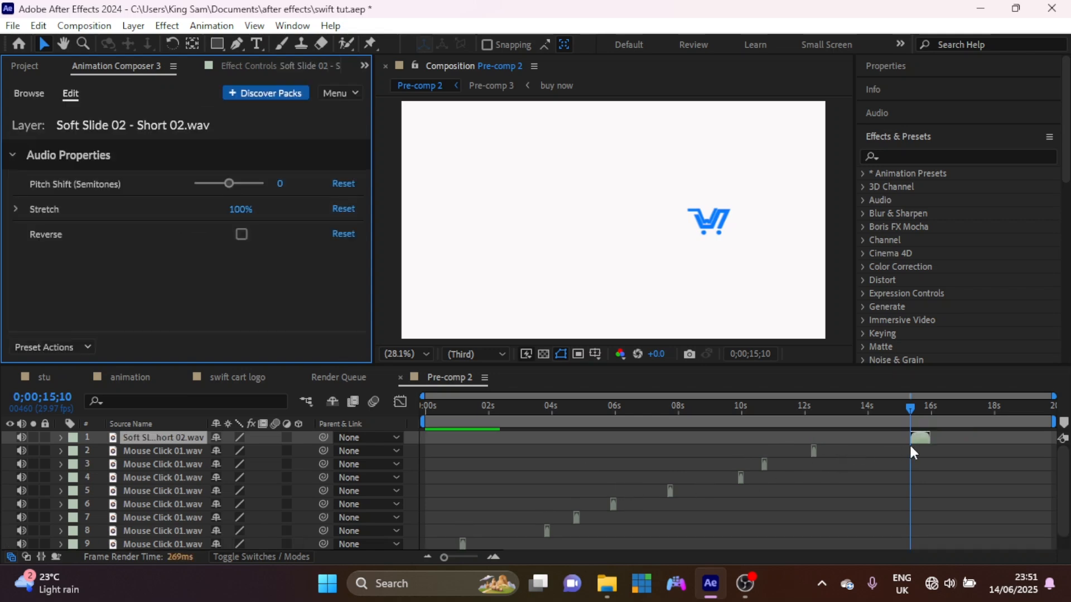
Move the soft slide sound to 0;00;00;01, set its pitch shift to -2 semitones, and preview it.
left_click_drag(920, 440, 444, 448)
left_click(421, 399)
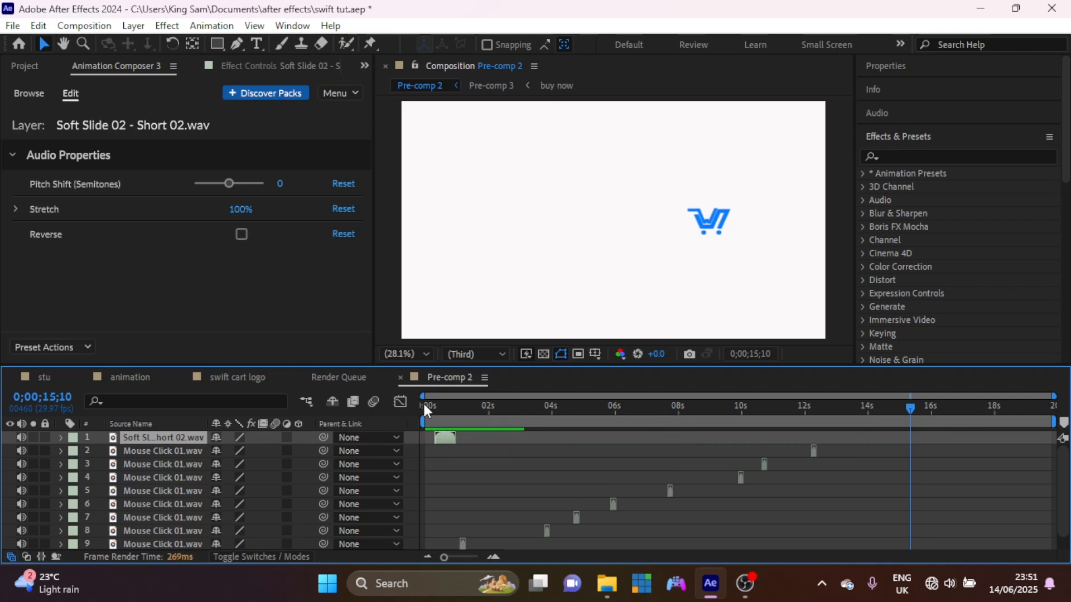
left_click_drag(426, 407, 427, 407)
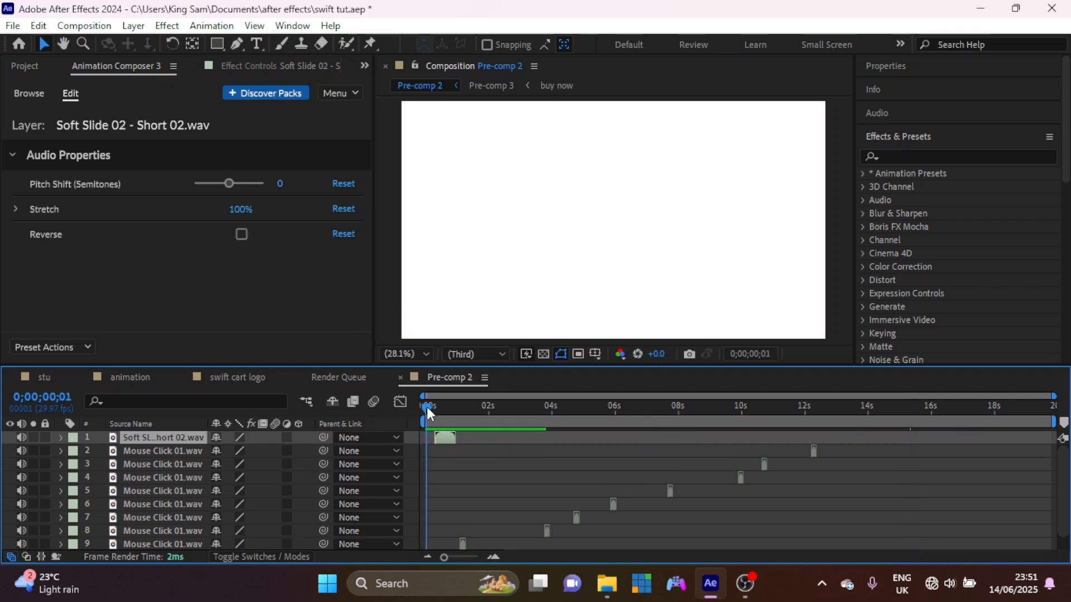
left_click_drag(442, 440, 434, 443)
left_click_drag(231, 182, 226, 183)
left_click(473, 439)
key("space")
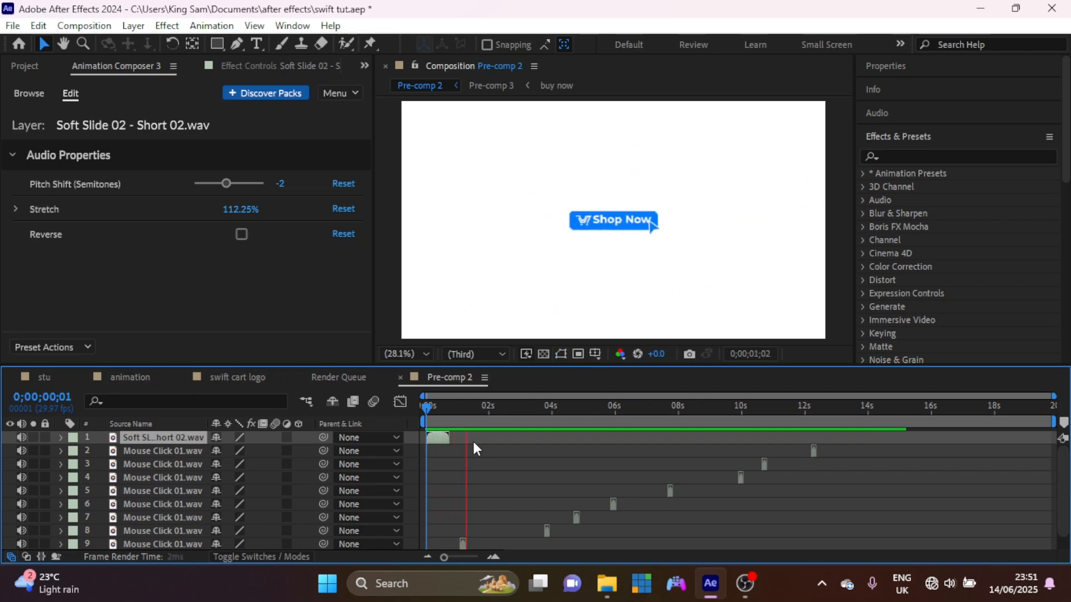
key("space")
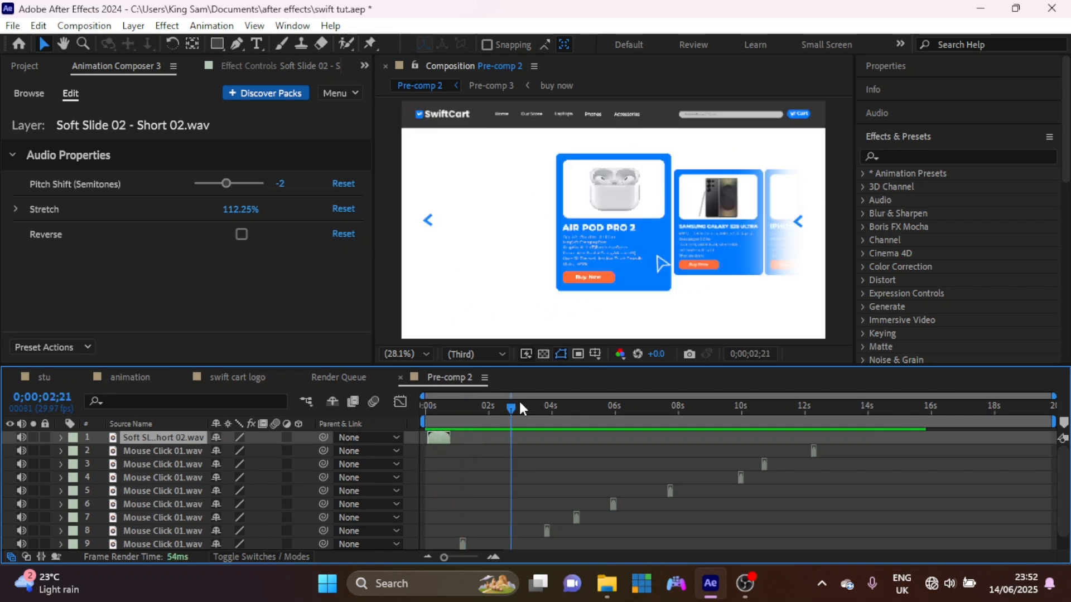
Duplicate the soft slide sound, start the copy at 0;00;02;04 where the store page slides in, and preview it.
mouse_move(513, 406)
left_mouse_down()
mouse_move(486, 407)
mouse_move(495, 407)
left_mouse_up()
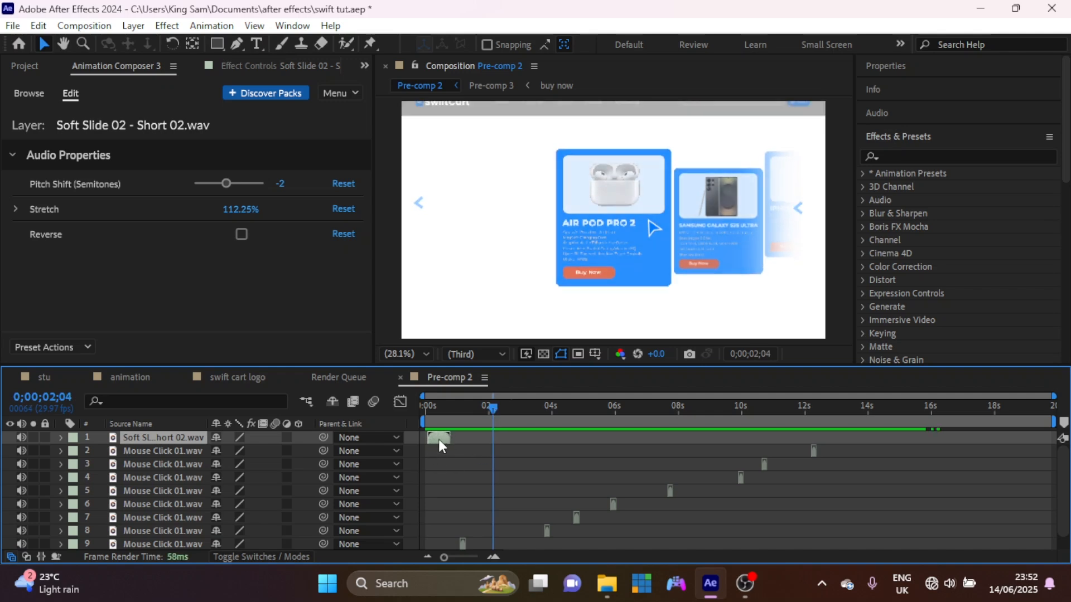
key("ctrl+d")
key("bracketleft")
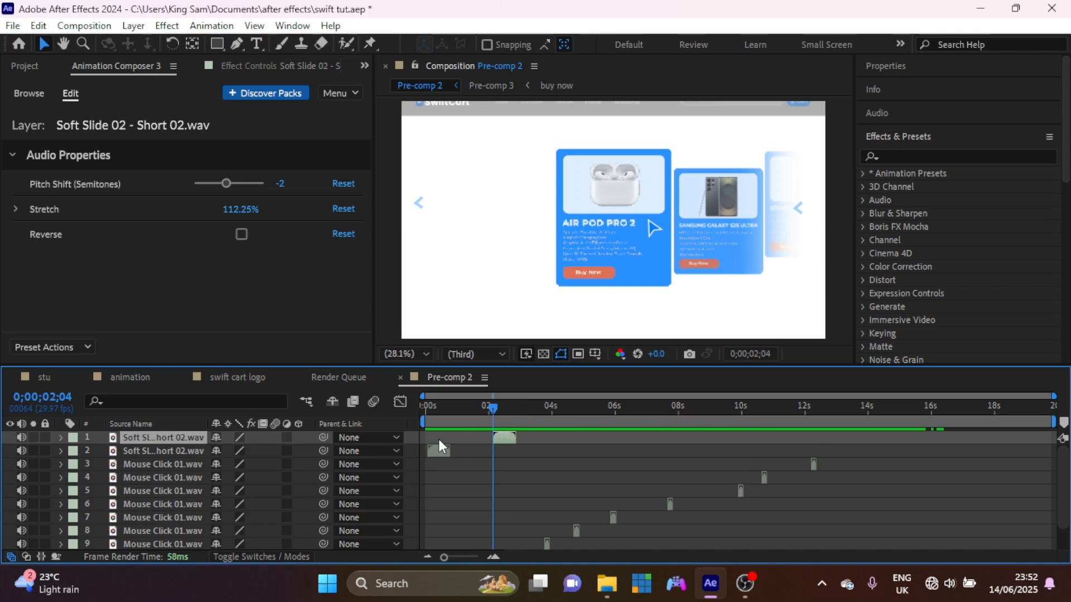
key("space")
Duplicate the soft slide sound again, start the copy between 6 and 7 seconds, and preview that section.
left_click_drag(493, 408, 633, 413)
key("ctrl+d")
key("[")
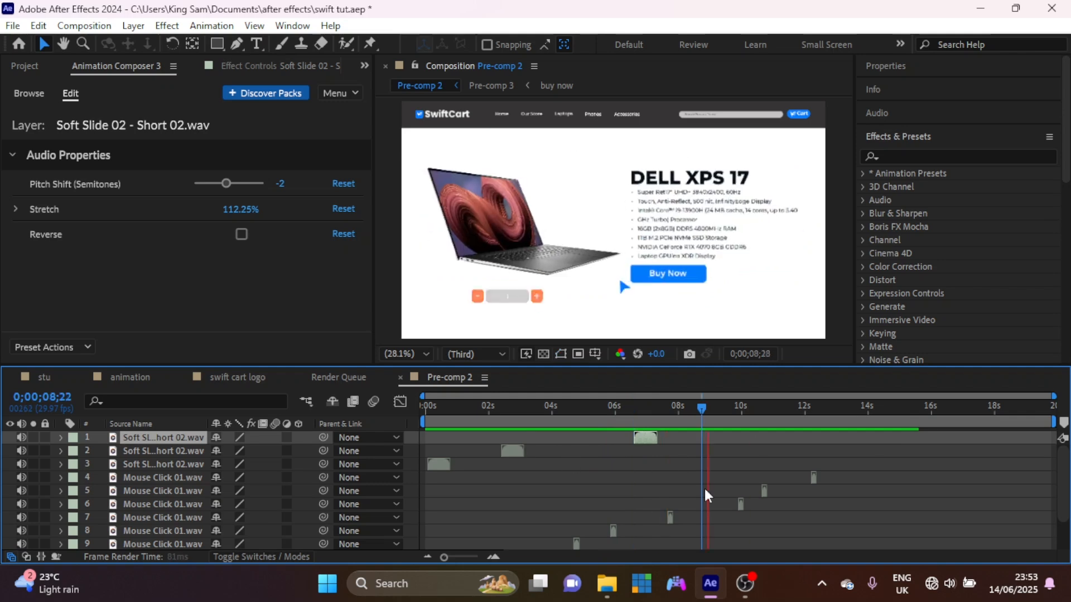
left_click(646, 407)
key("space")
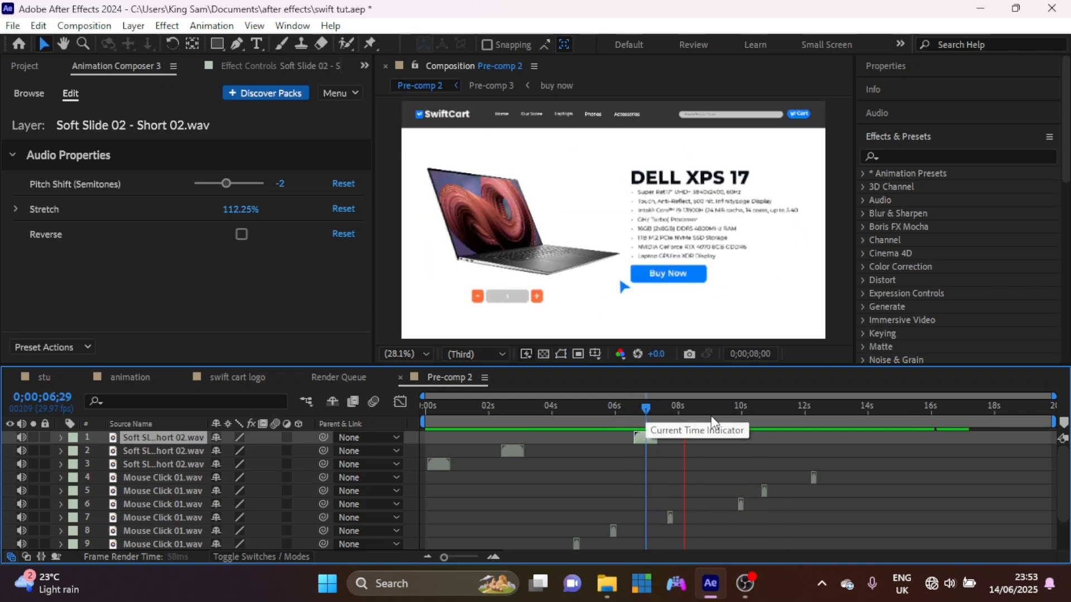
Add Hard Slide 01 - Short 04.wav from the Slide category at 0;00;07;20 and set its pitch shift to -8 semitones.
left_click(656, 409)
mouse_move(658, 411)
left_mouse_down()
mouse_move(687, 409)
mouse_move(667, 414)
left_mouse_up()
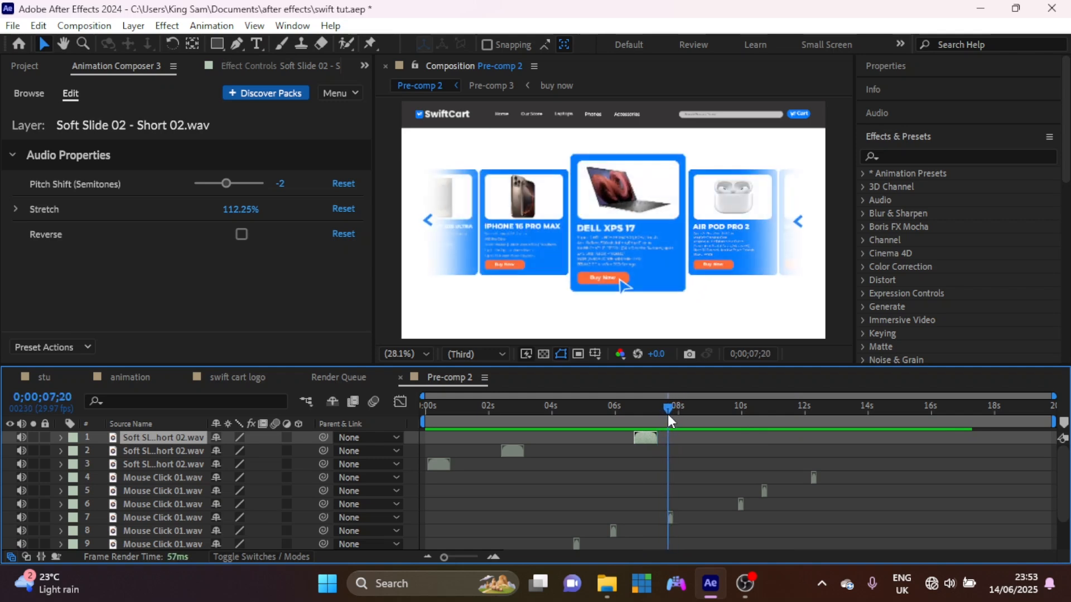
left_click(31, 93)
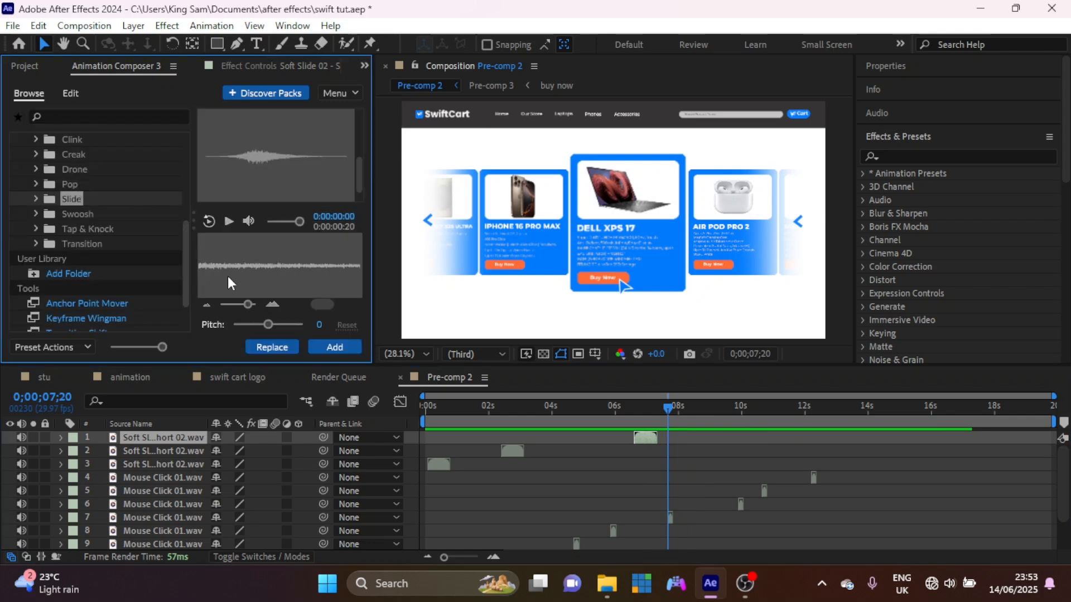
scroll(269, 159, "up", 2)
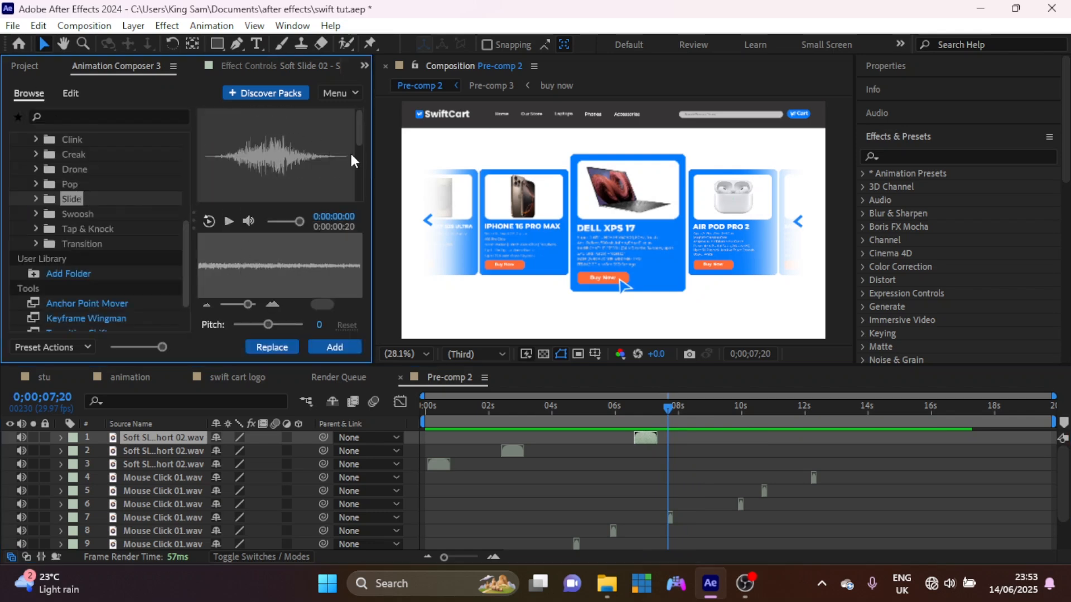
mouse_move(359, 135)
left_mouse_down()
mouse_move(353, 179)
mouse_move(353, 126)
left_mouse_up()
left_click(257, 161)
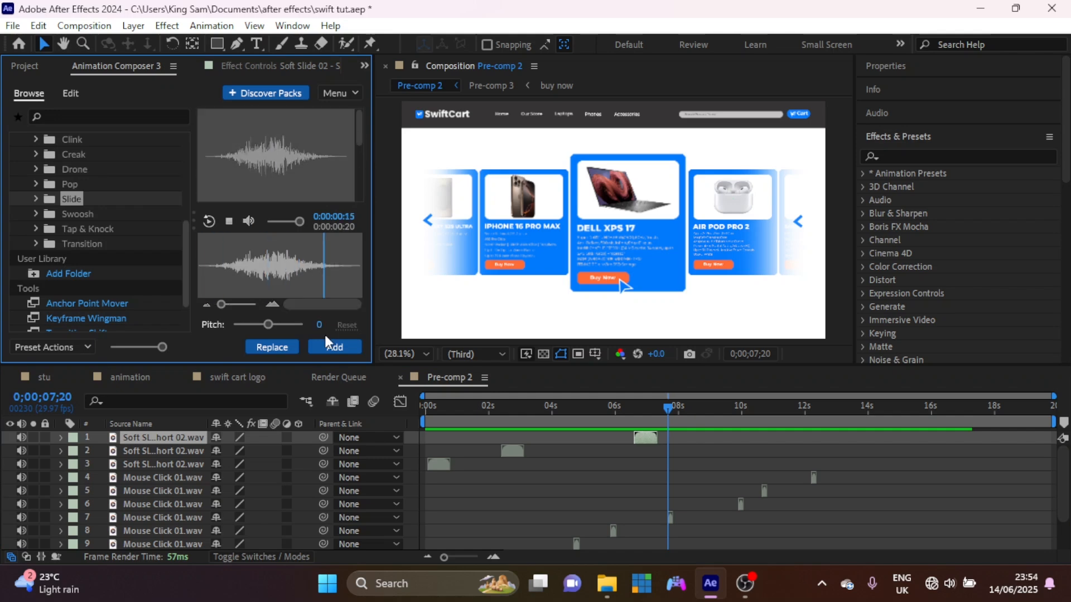
left_click(327, 350)
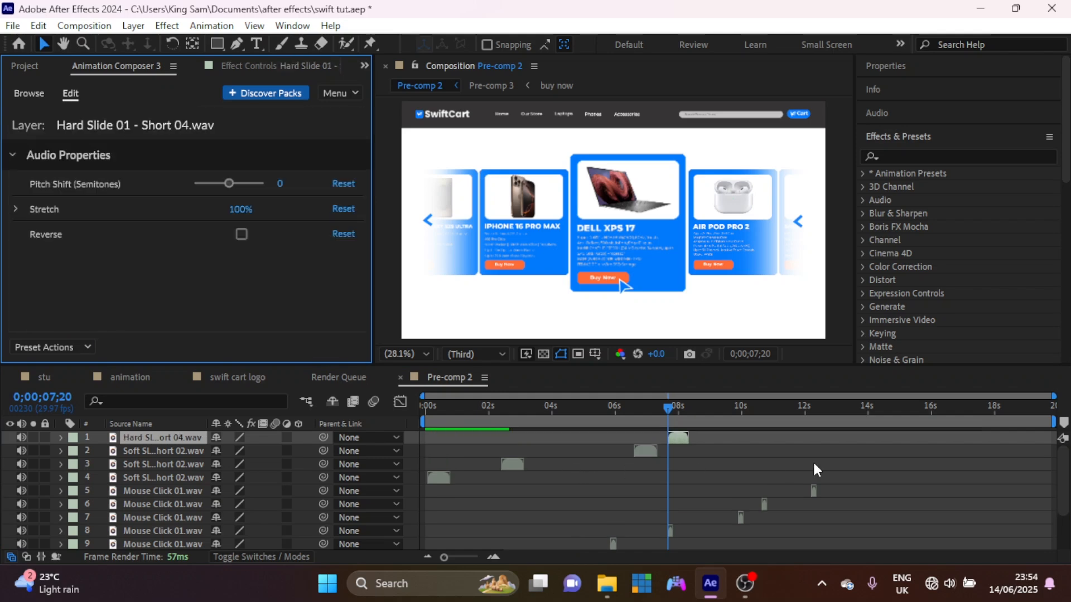
left_click(280, 184)
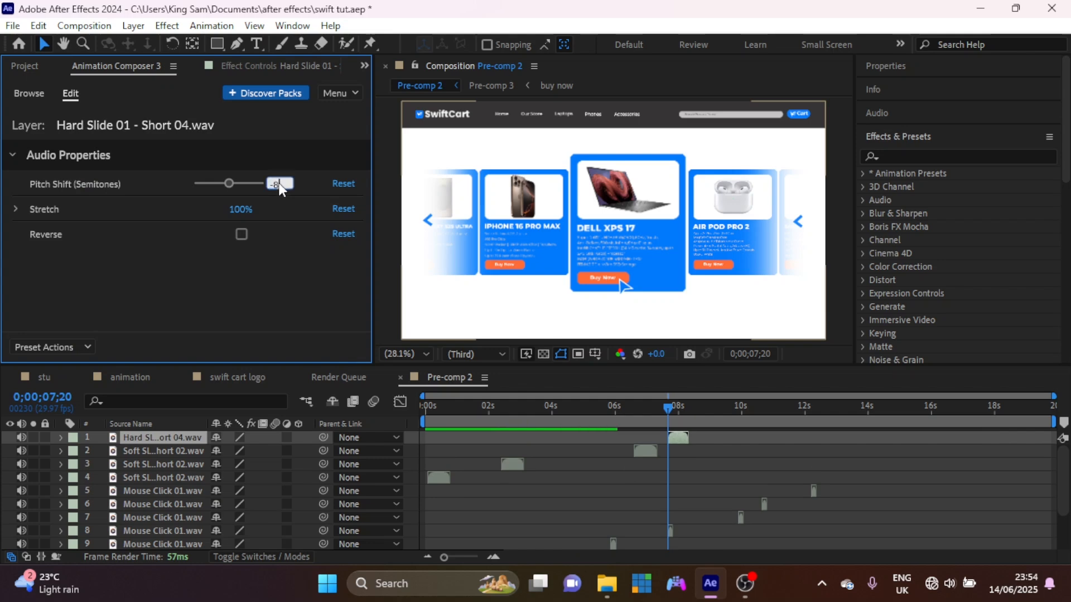
type("-8")
Duplicate the soft slide sound twice, start the copies at 0;00;09;08 and shortly after 11 seconds, and preview the animation from the beginning.
left_click_drag(716, 416, 718, 417)
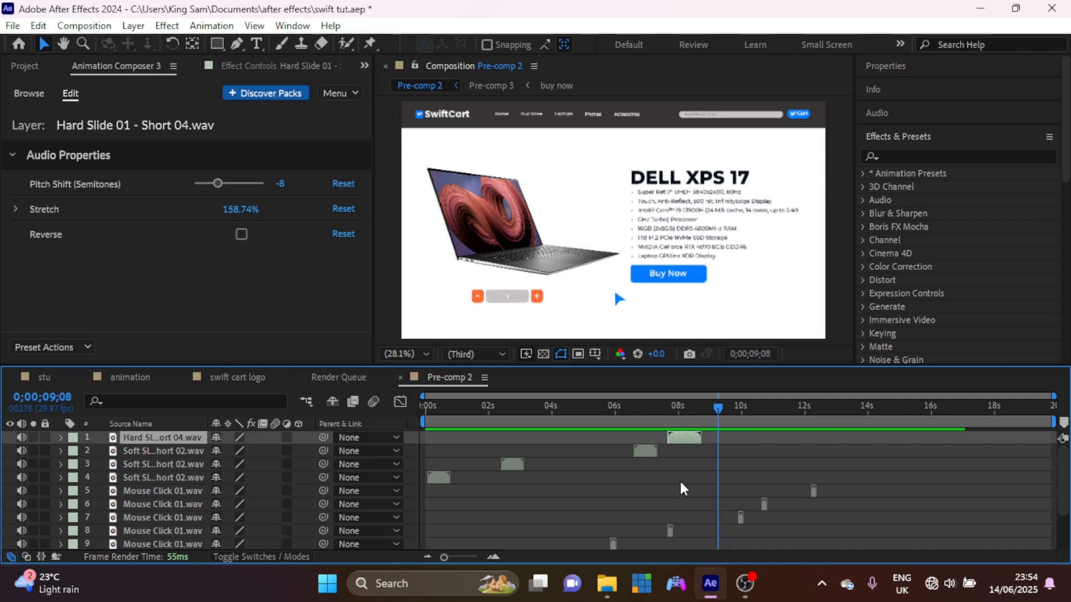
left_click(645, 451)
key("ctrl+d")
key("ctrl+shift+bracketright")
key("bracketleft")
left_click_drag(781, 407, 377, 428)
key("ctrl+d")
key("bracketleft")
key("space")
key("space")
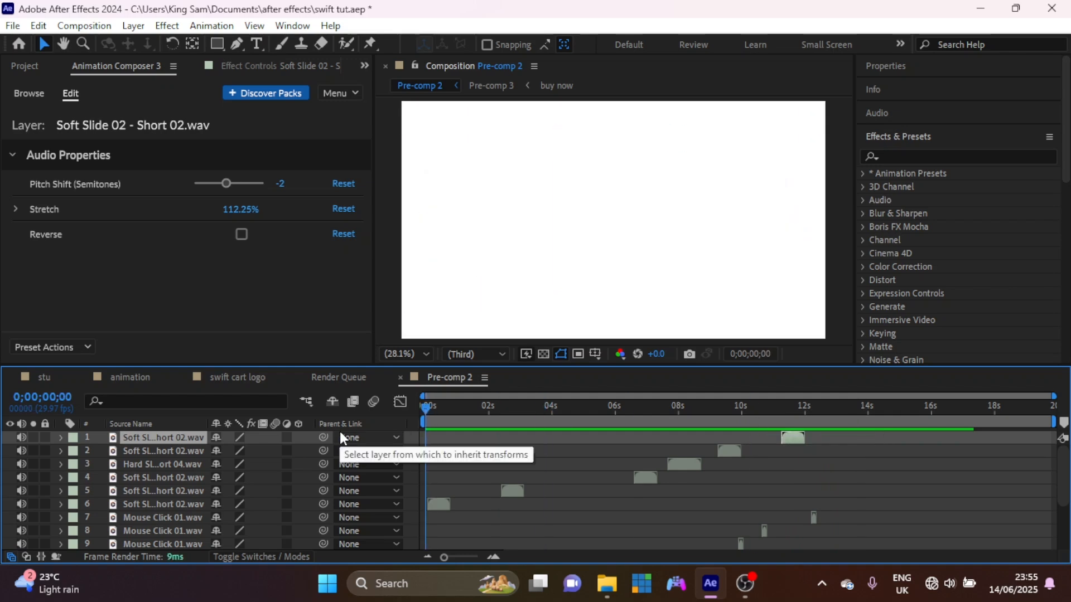
key("space")
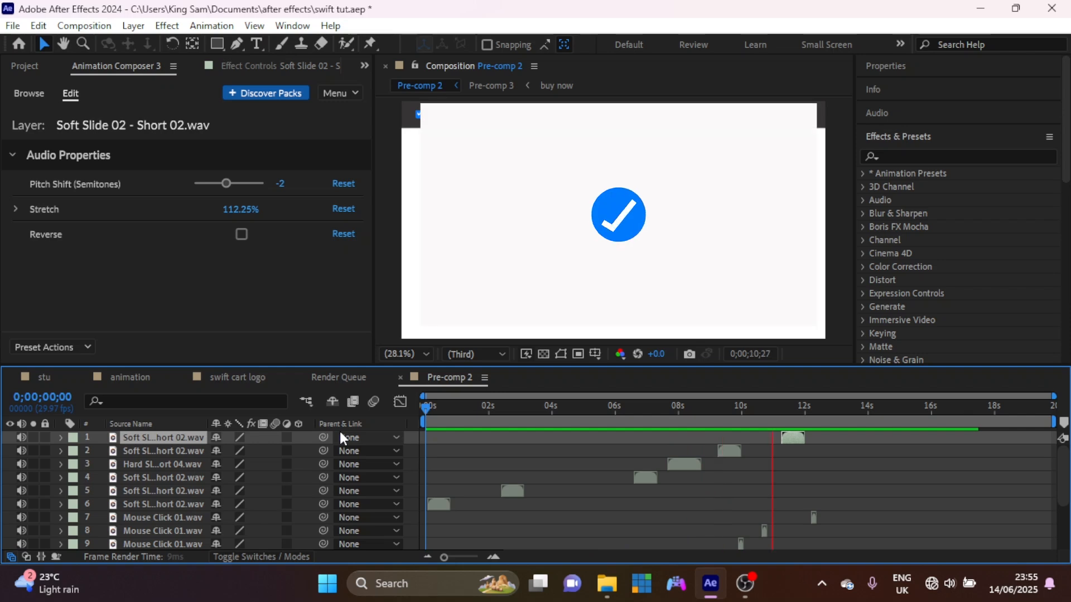
Add Swoosh 01 - 01.wav from the Swoosh category at 0;00;12;17 and set its pitch shift to -8 semitones.
left_click_drag(787, 406, 823, 420)
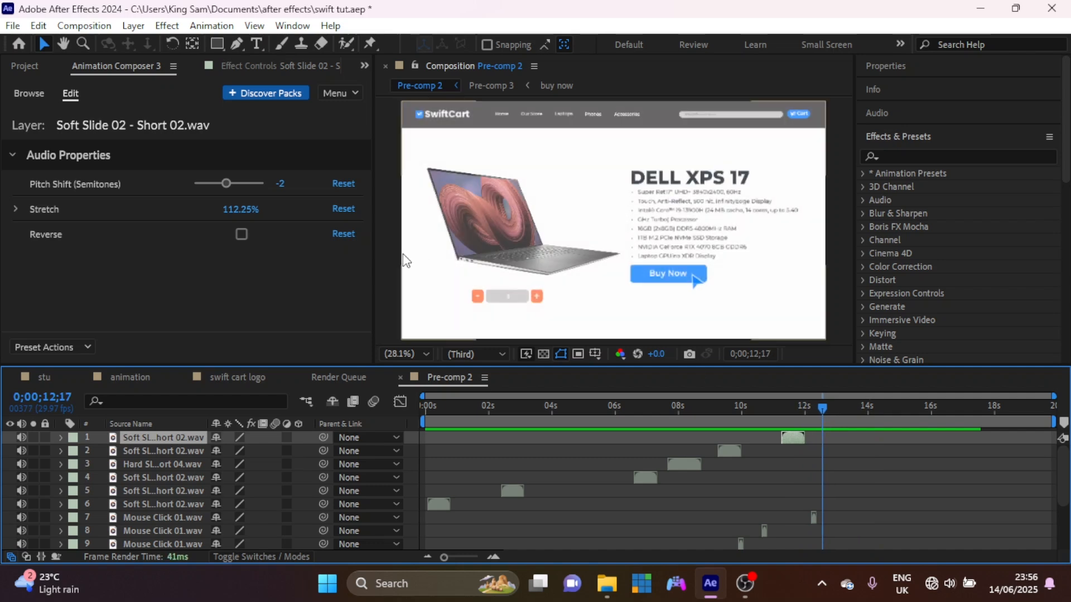
left_click(29, 95)
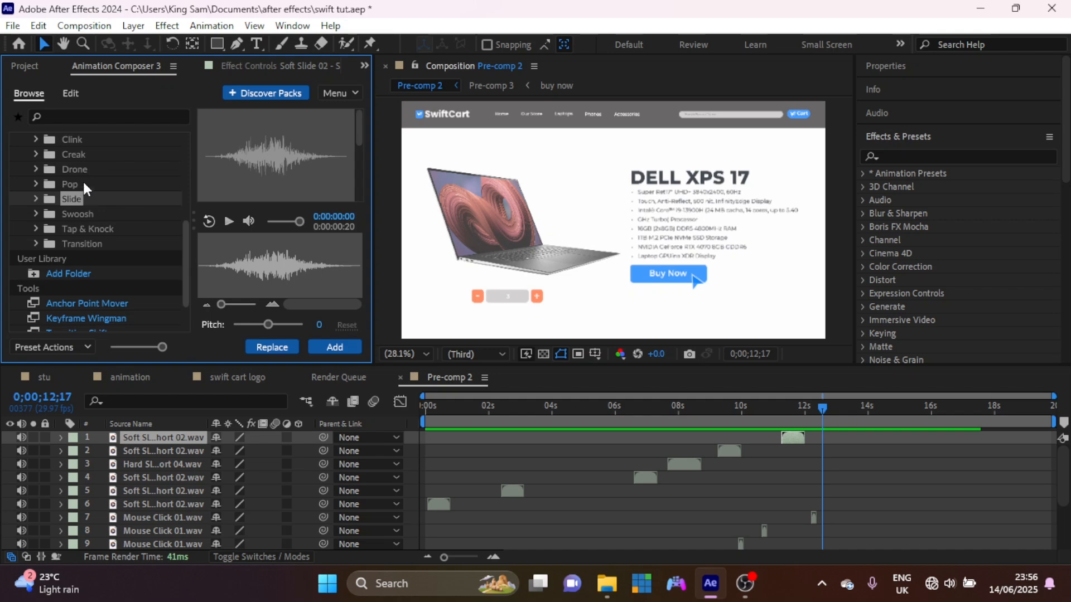
left_click(72, 210)
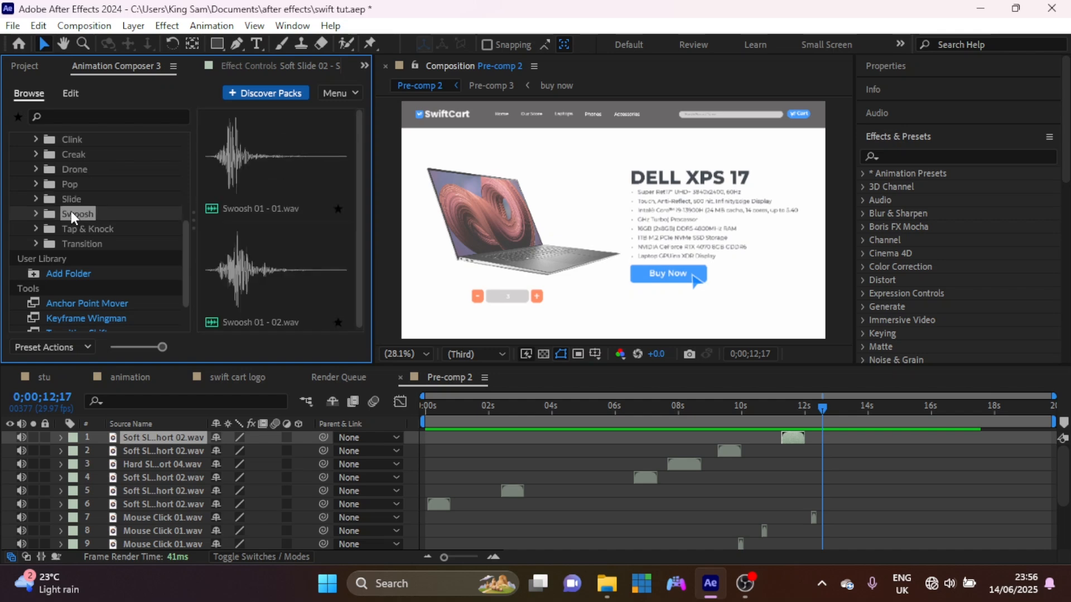
double_click(272, 147)
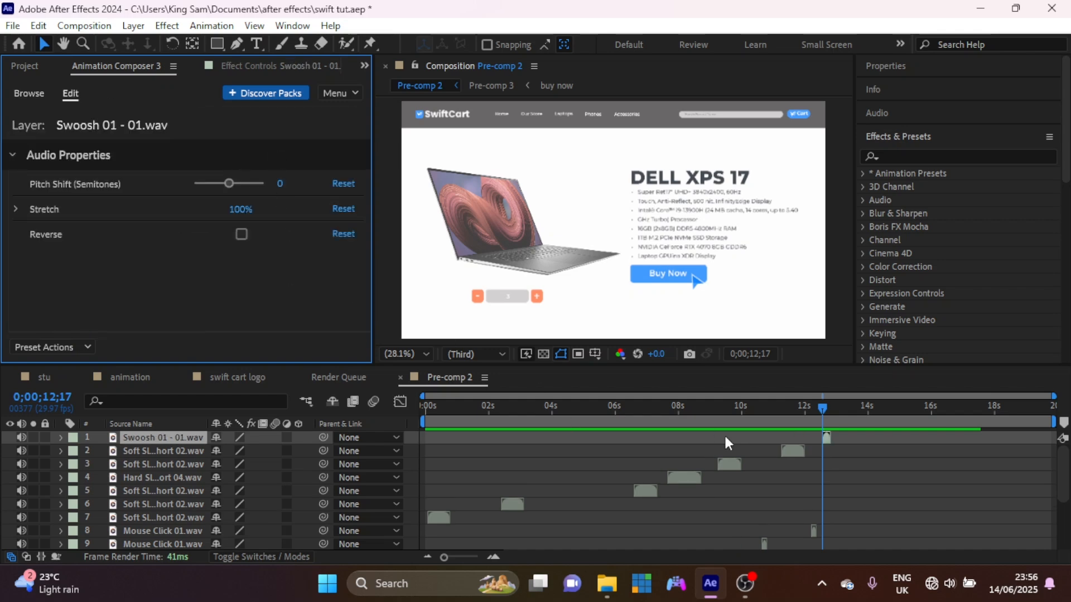
left_click_drag(228, 179, 218, 182)
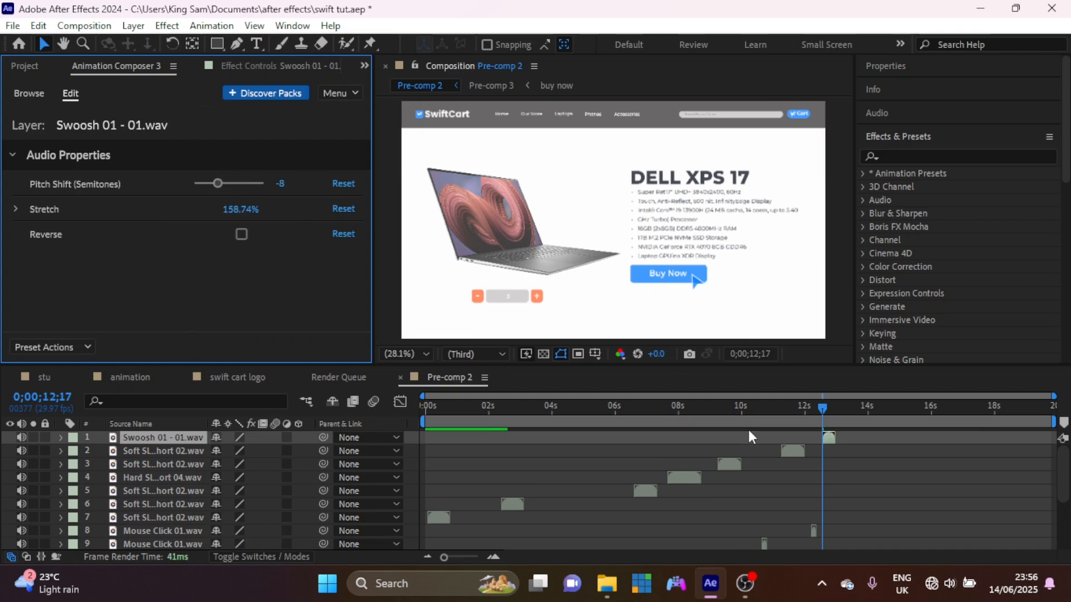
Preview the swoosh and nudge it slightly later on the timeline to match the checkmark transition.
key("space")
left_click_drag(820, 408, 833, 441)
key("space")
left_click(821, 406)
key("space")
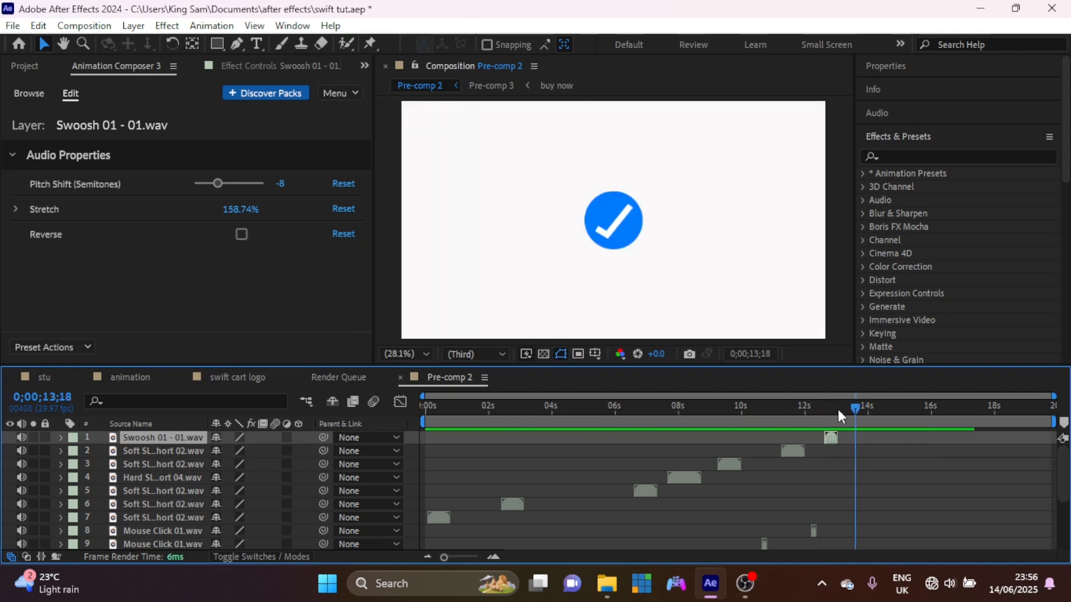
Add Hollow Pop 06.wav from the Pop category at 0;00;13;01, set its pitch shift to -4 semitones, and preview it with the checkmark.
left_click(838, 407)
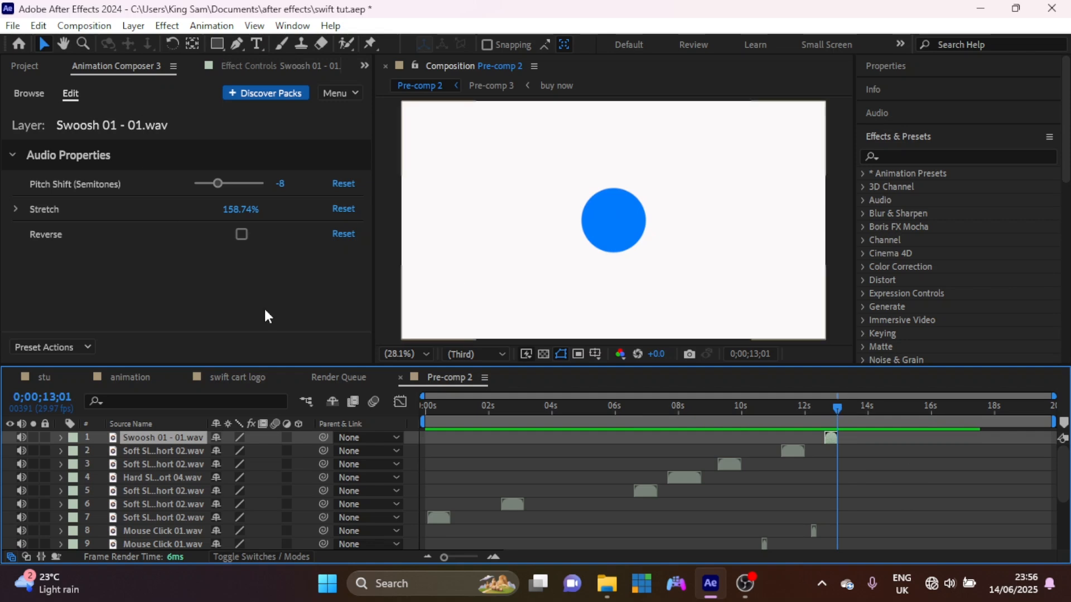
left_click(27, 94)
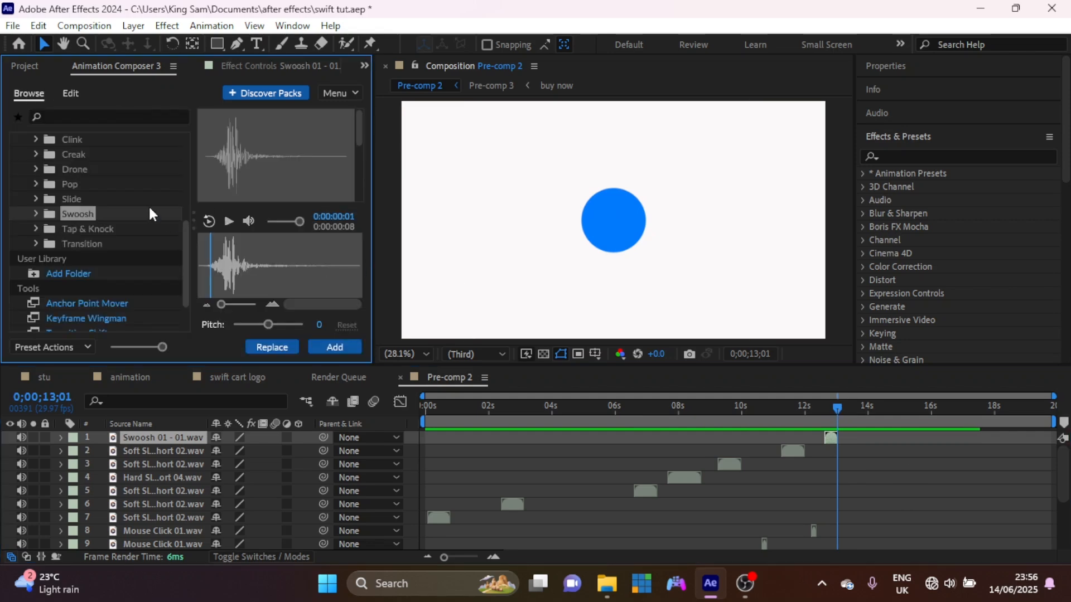
left_click(78, 184)
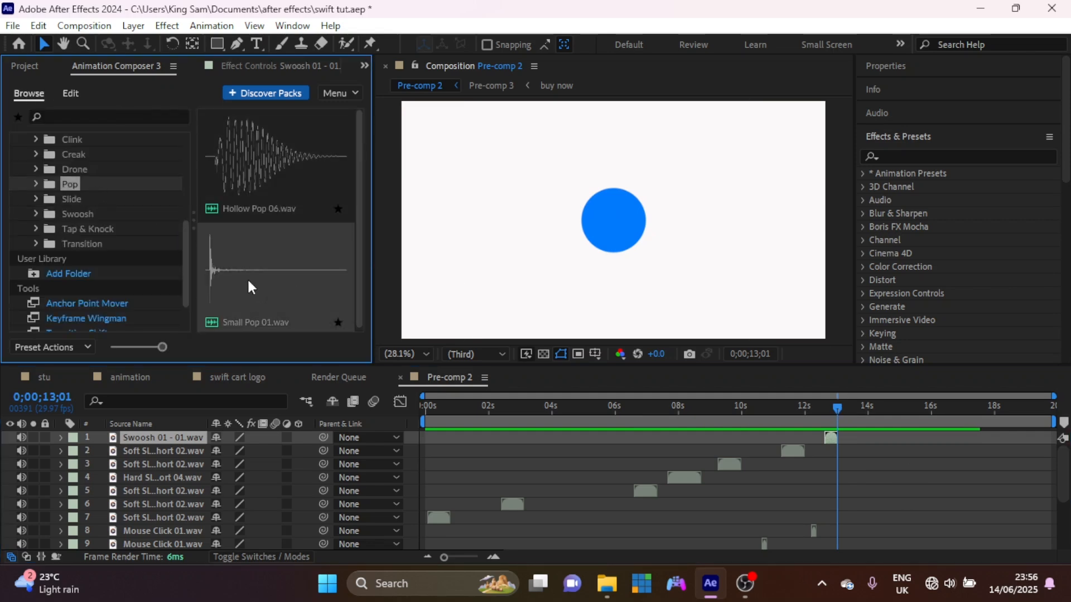
left_click(265, 162)
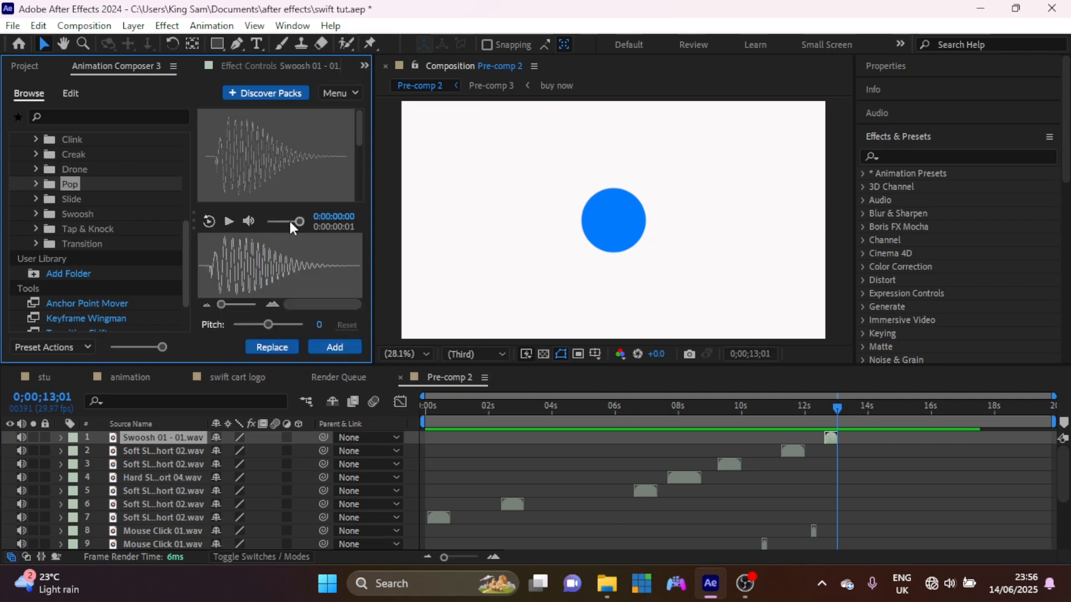
left_click(335, 346)
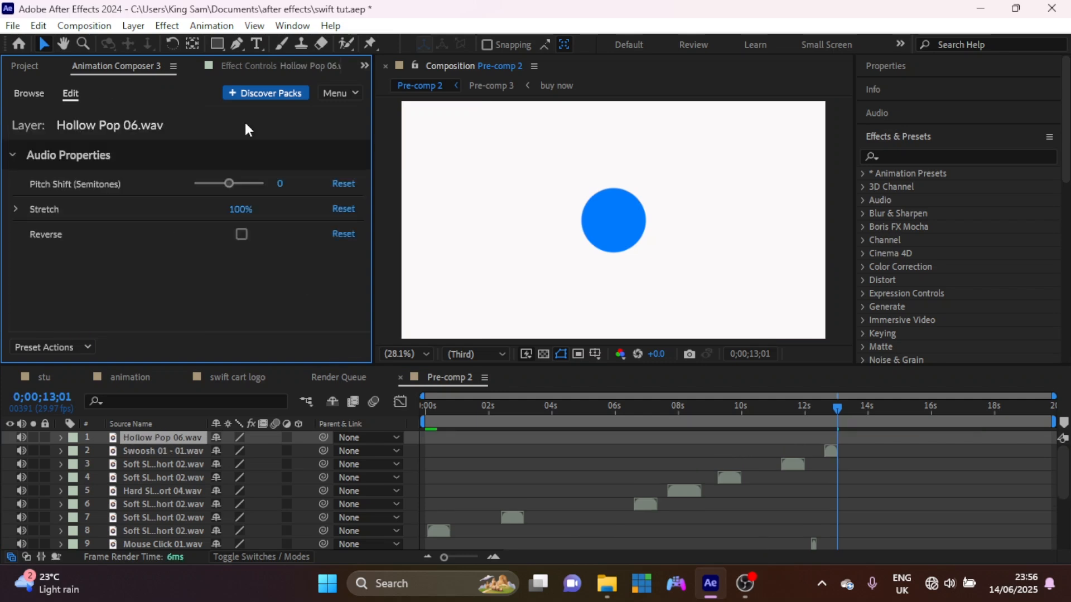
left_click_drag(228, 185, 223, 185)
left_click(130, 377)
left_click(451, 377)
scroll(744, 409, "up", 3)
key("space")
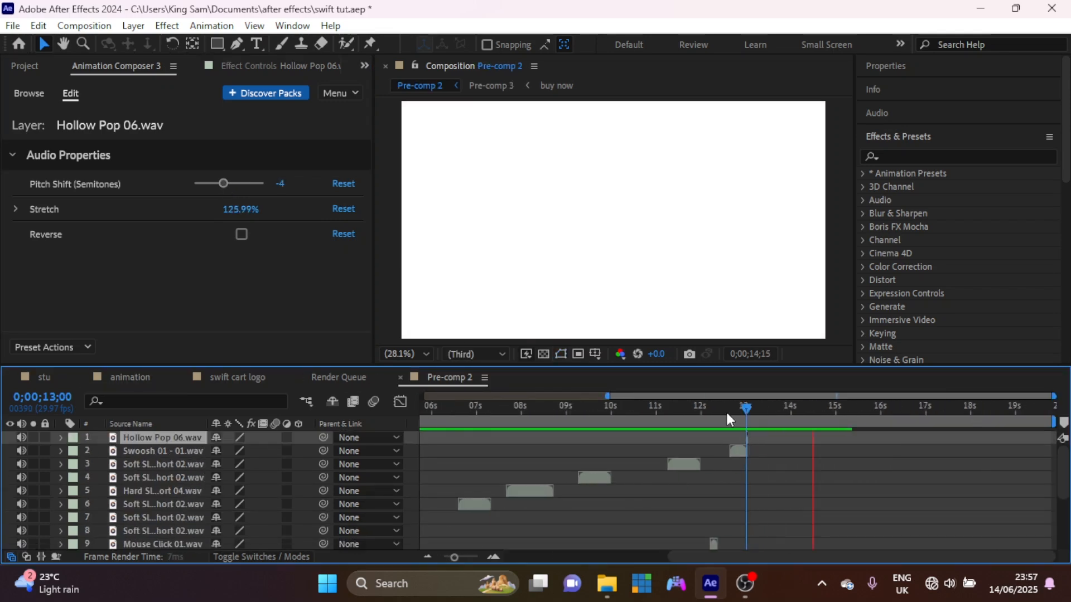
scroll(916, 410, "up", 2)
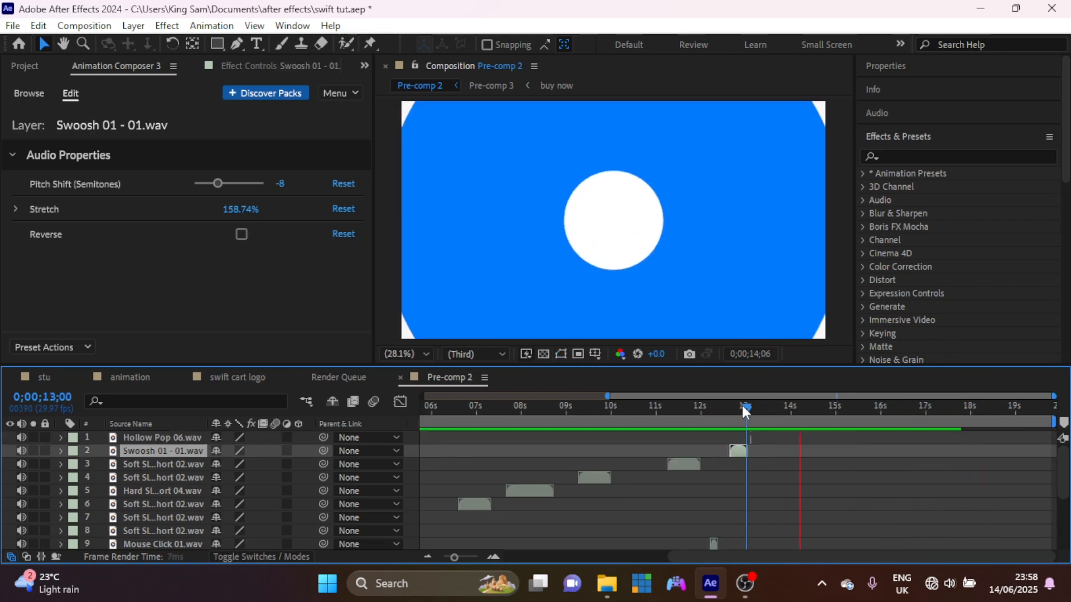
key("space")
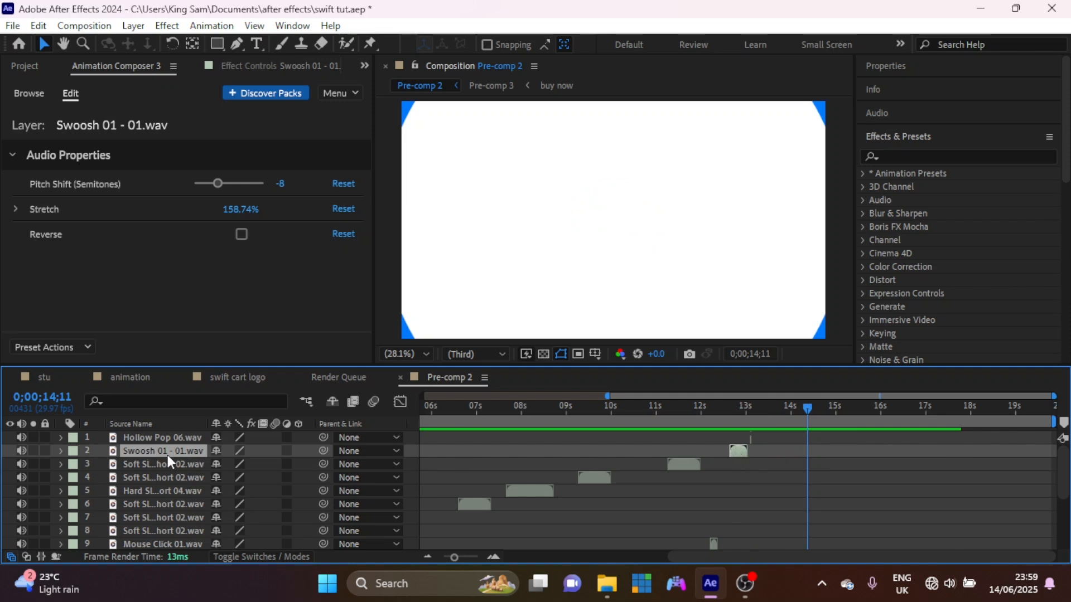
Duplicate the swoosh sound, put the copy at the top of the layer stack, start it at 0;00;13;29, and preview it.
key("ctrl+d")
left_click_drag(185, 455, 179, 433)
left_click(756, 409)
left_click_drag(756, 410, 790, 423)
key("bracketleft")
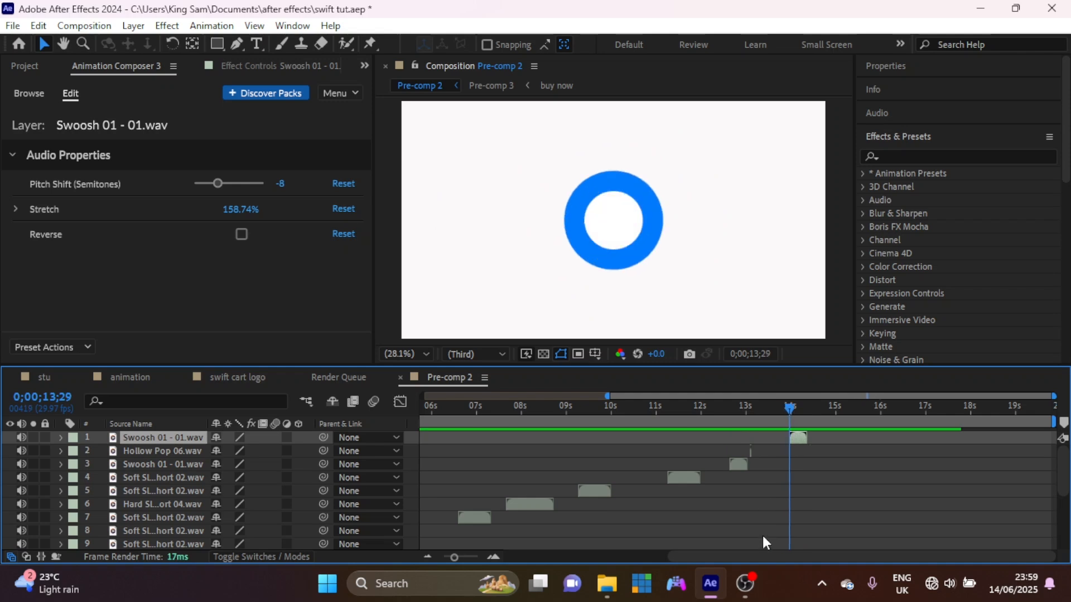
key("space")
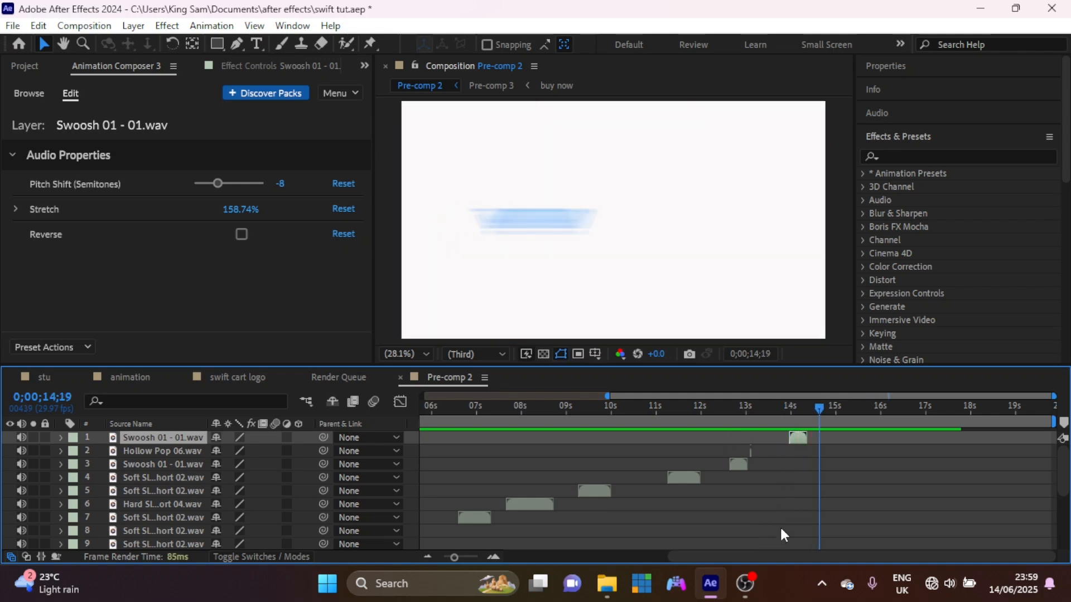
Try pitch shifts of -6 and -3 semitones on the copied swoosh, settle on -1, and preview it.
left_click(281, 184)
left_click(259, 187)
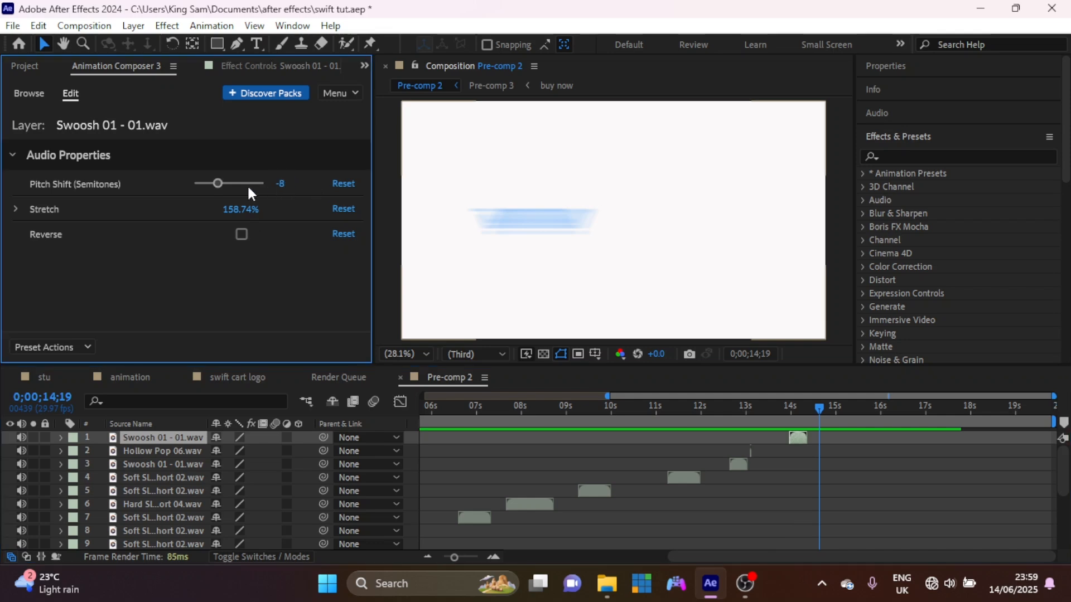
left_click_drag(216, 182, 220, 183)
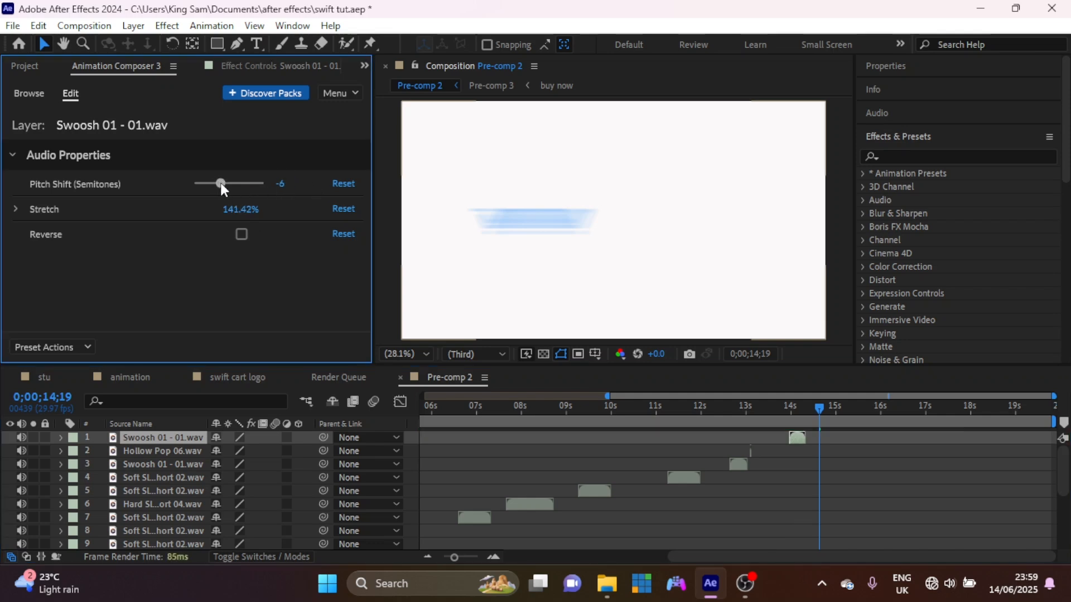
left_click(785, 408)
key("space")
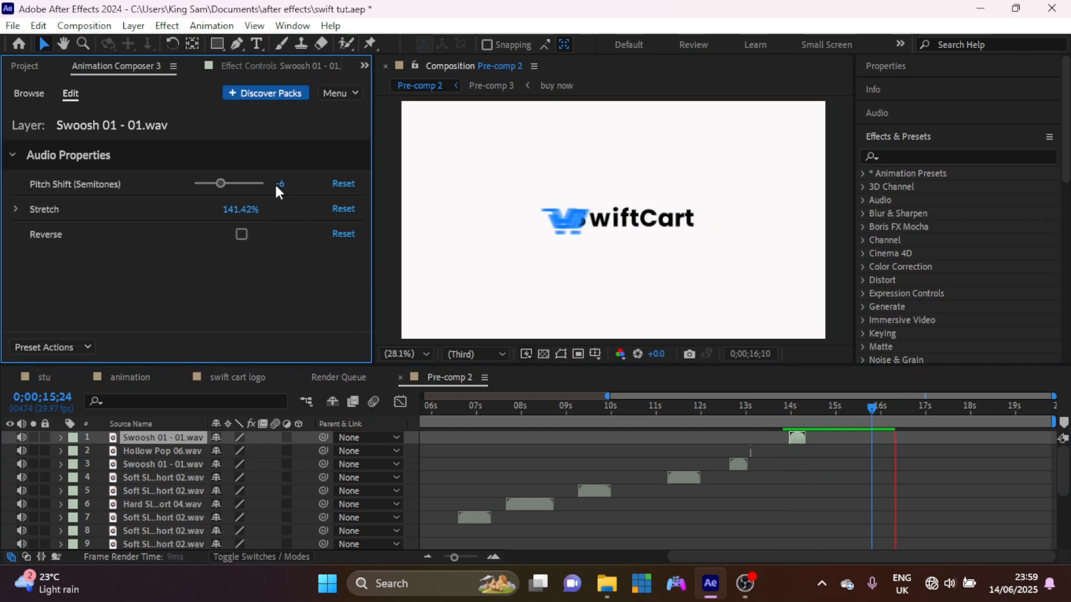
mouse_move(224, 186)
left_mouse_down()
mouse_move(213, 179)
mouse_move(225, 182)
left_mouse_up()
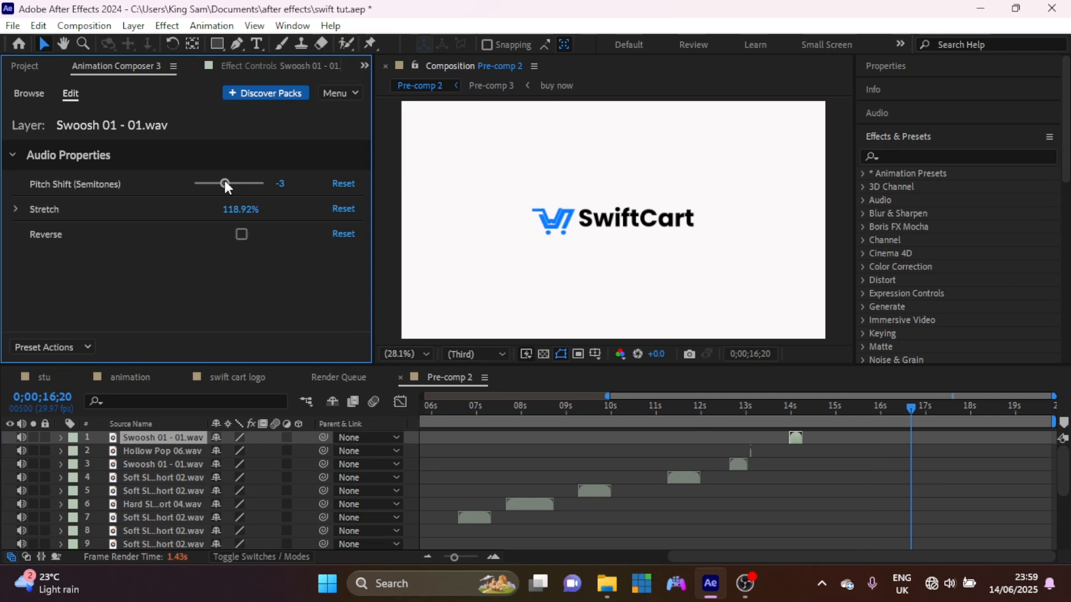
left_click(777, 407)
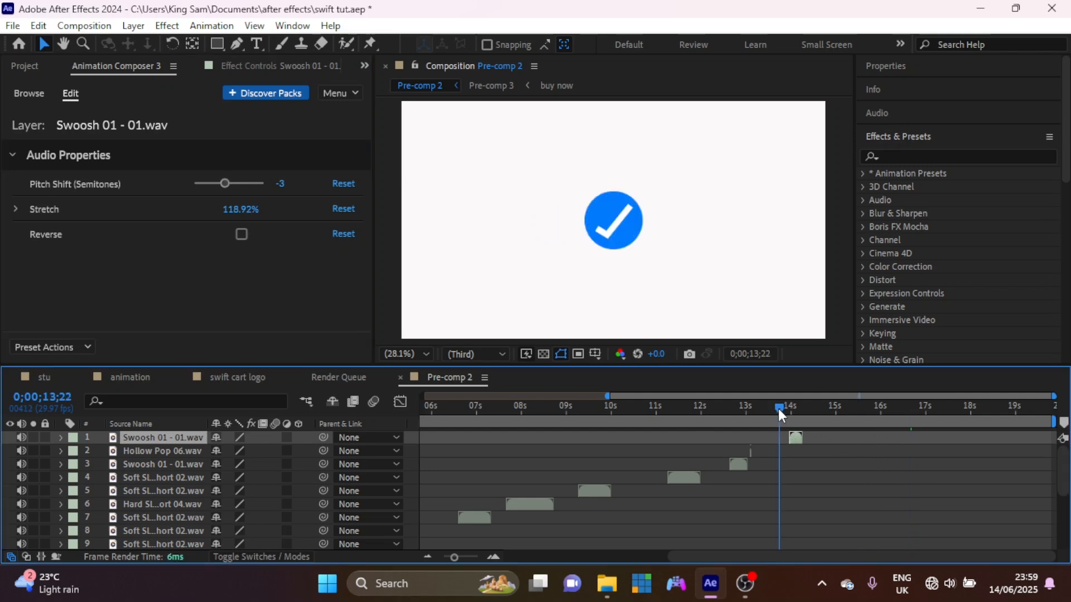
Duplicate the swoosh at 14 seconds, reverse the copy, set its pitch shift to -8 semitones, start it at 0;00;14;15, and preview it.
left_click_drag(778, 408, 814, 411)
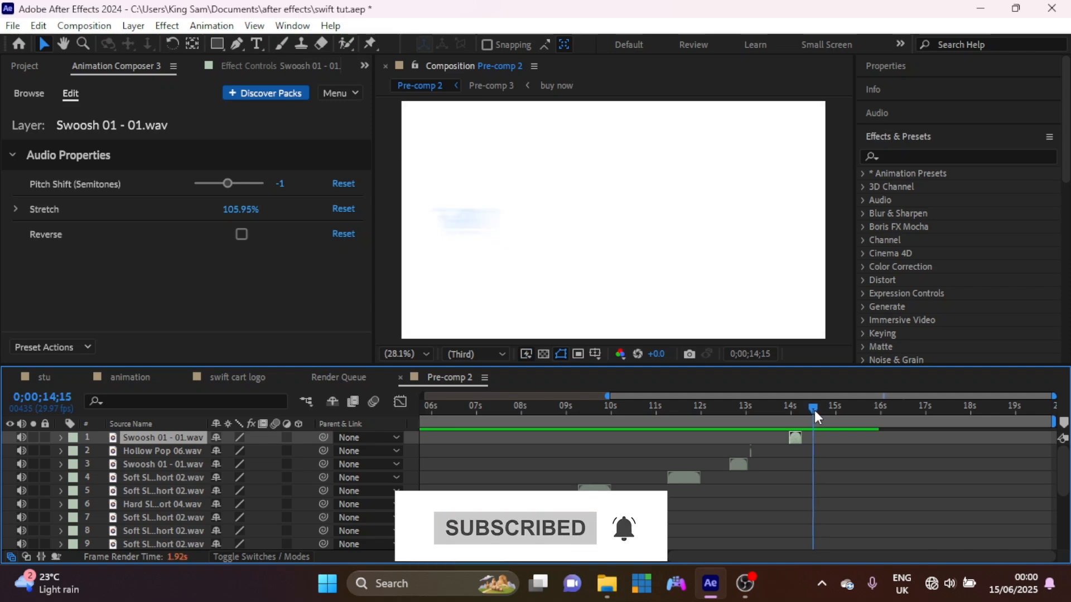
key("ctrl+d")
left_click(241, 233)
left_click_drag(225, 187, 219, 189)
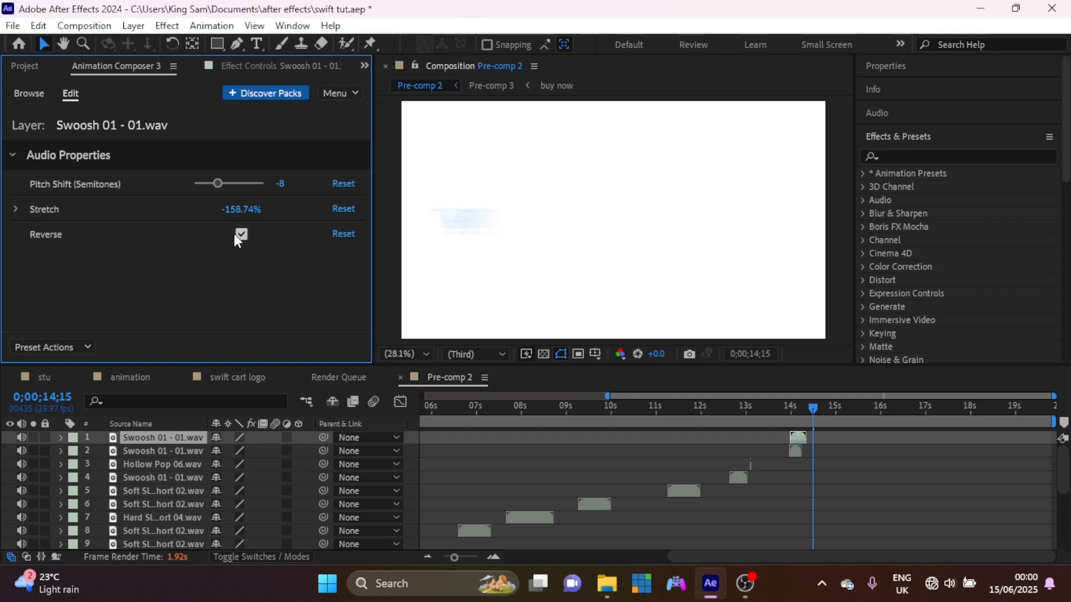
key("[")
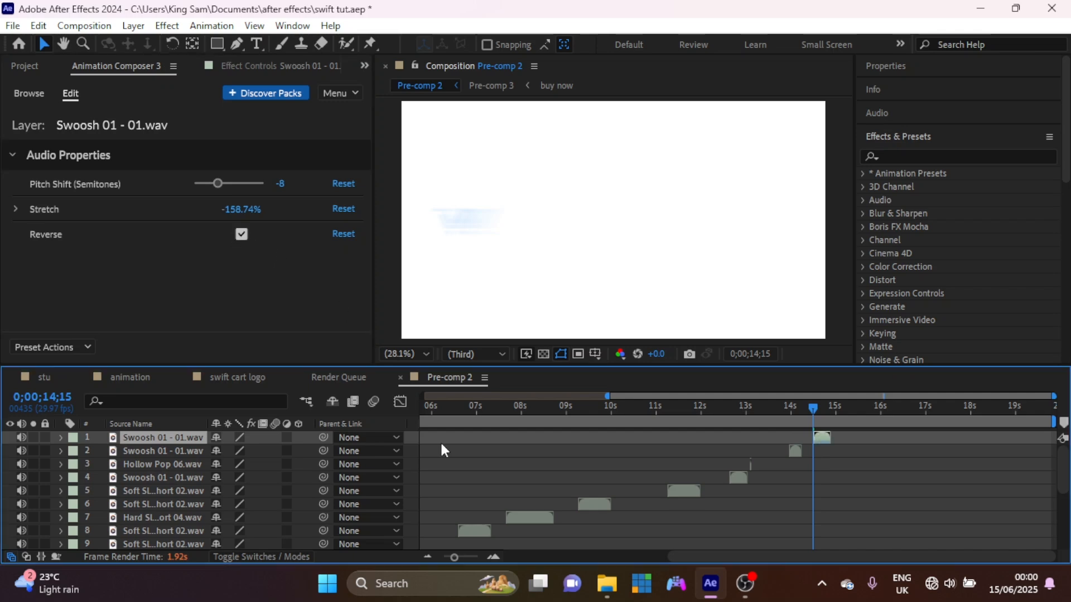
key("space")
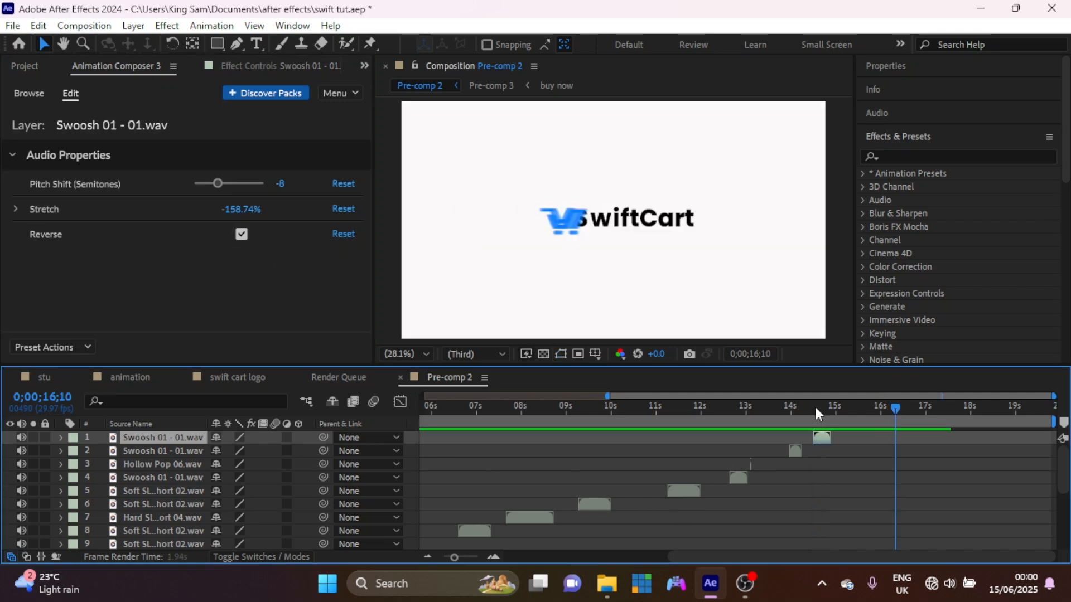
left_click_drag(839, 406, 863, 411)
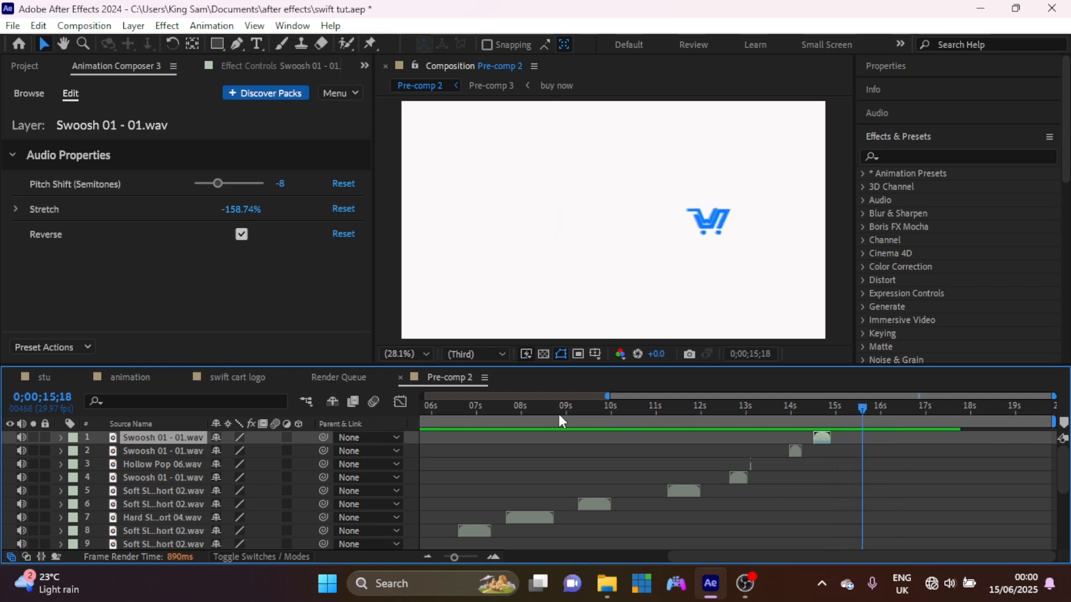
Duplicate the top reversed swoosh, start the copy at 0;00;15;18, turn off its reverse, set its pitch shift to -7 semitones, and preview it.
key("ctrl+d")
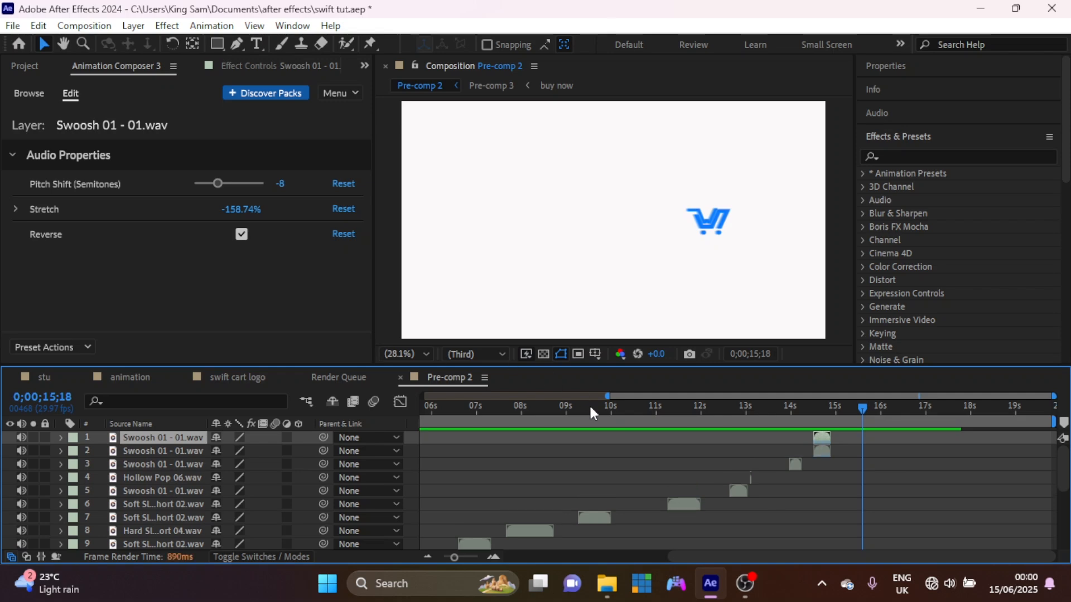
key("bracketleft")
left_click_drag(218, 184, 219, 185)
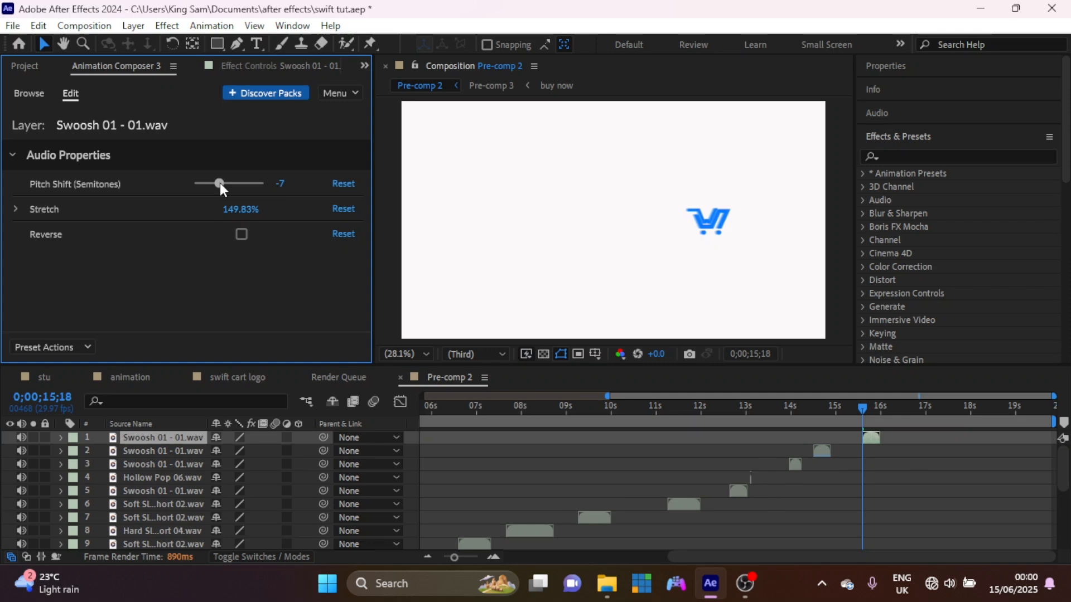
left_click(908, 438)
key("space")
Duplicate the reversed -8 semitone swoosh, put the copy at the top of the layer stack, start it at 0;00;17;00, and preview it.
left_click(821, 453)
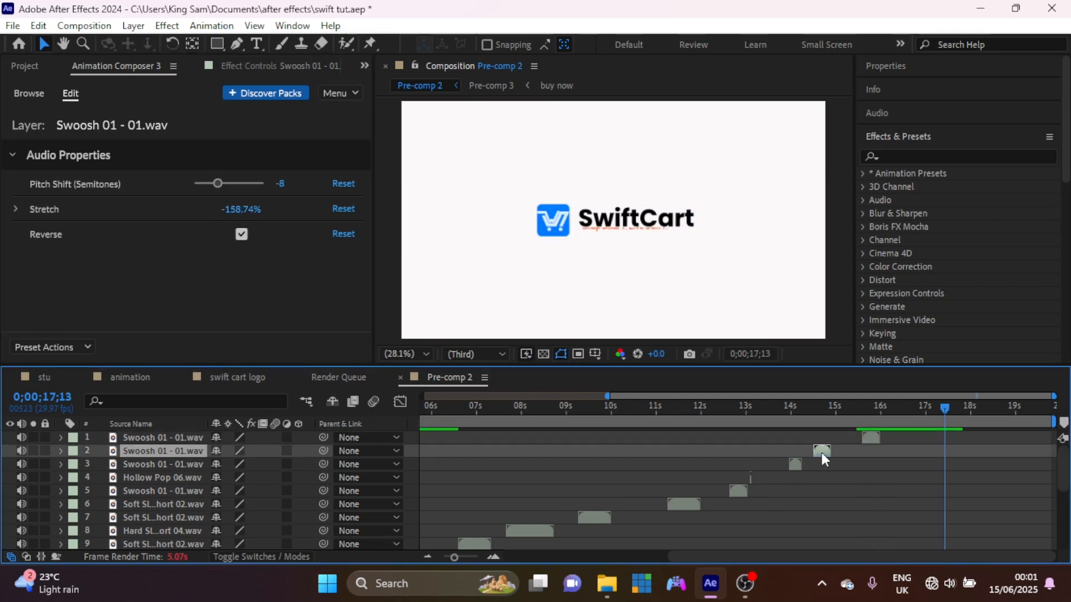
key("ctrl+d")
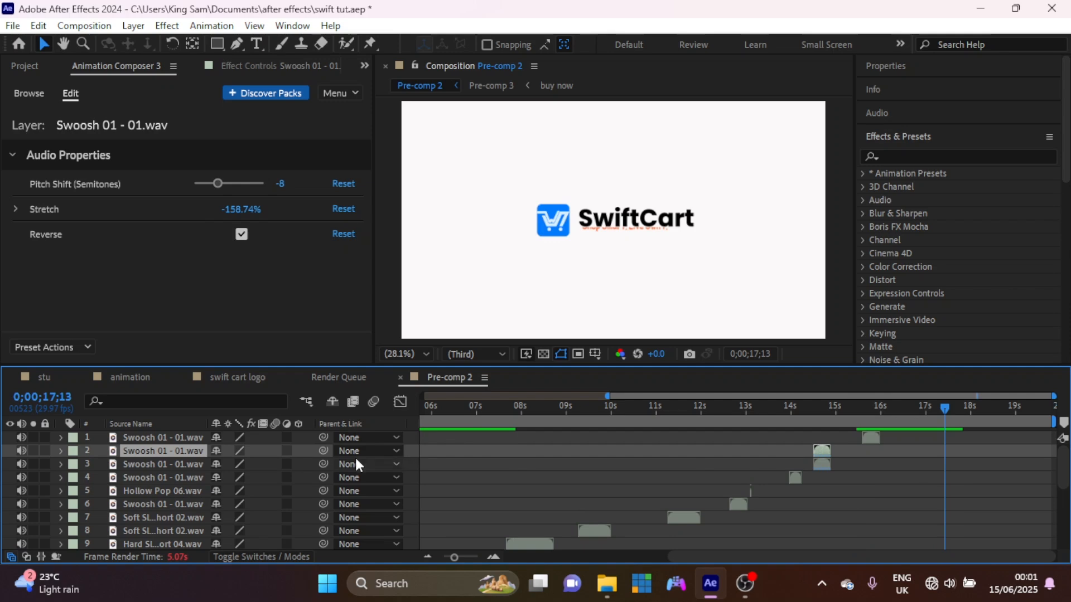
left_click_drag(209, 454, 174, 436)
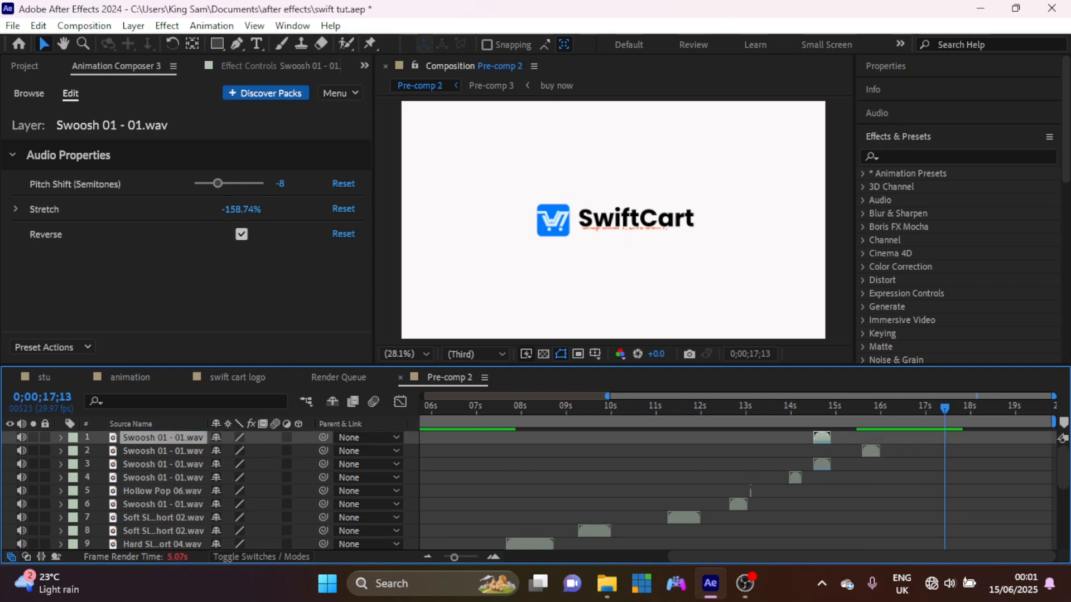
left_click_drag(896, 408, 925, 413)
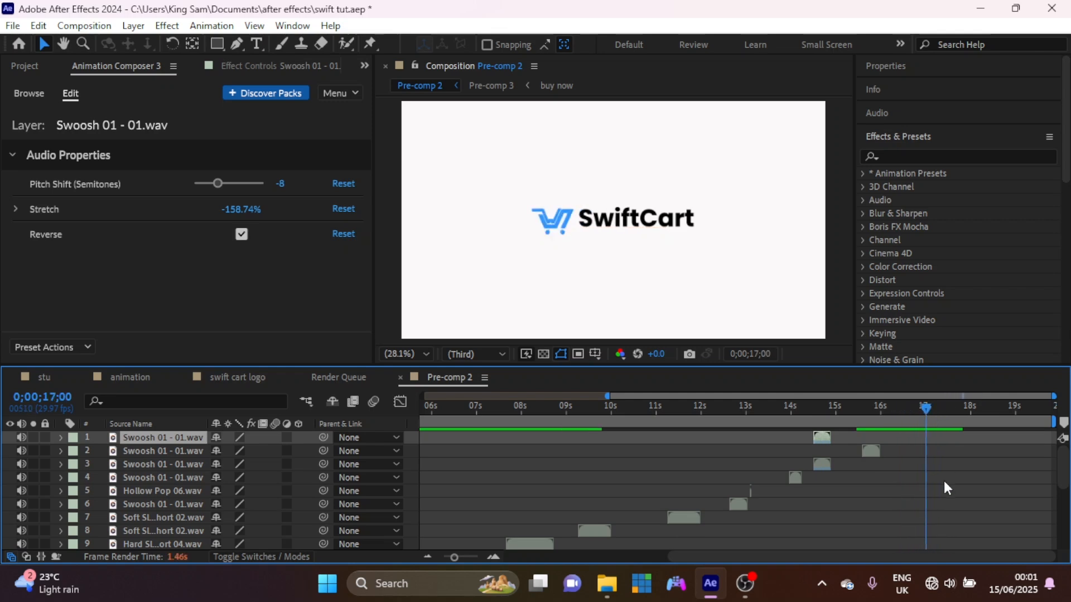
key("bracketleft")
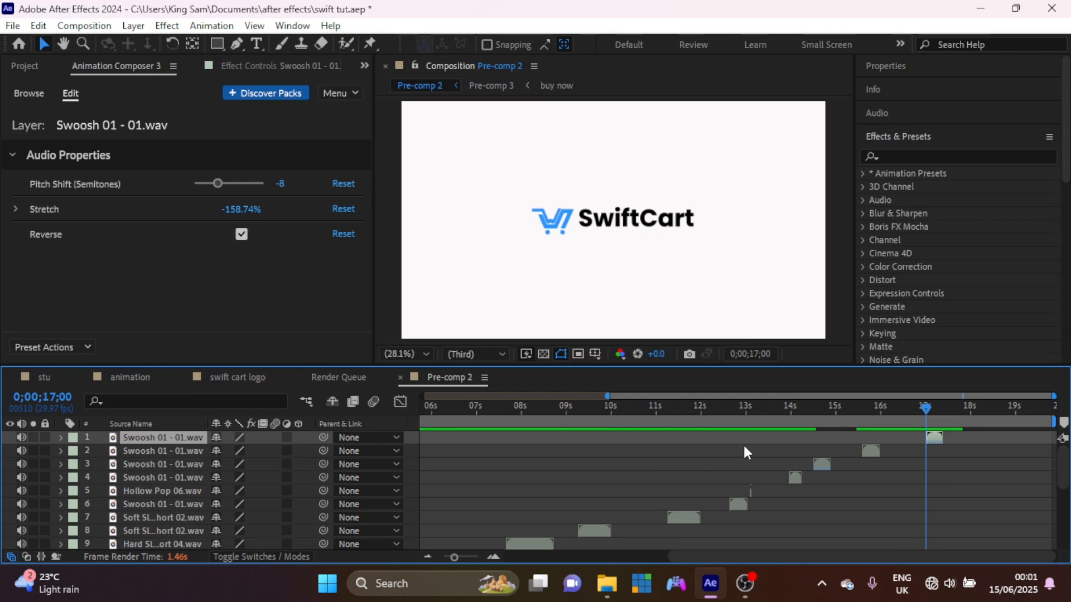
left_click(806, 411)
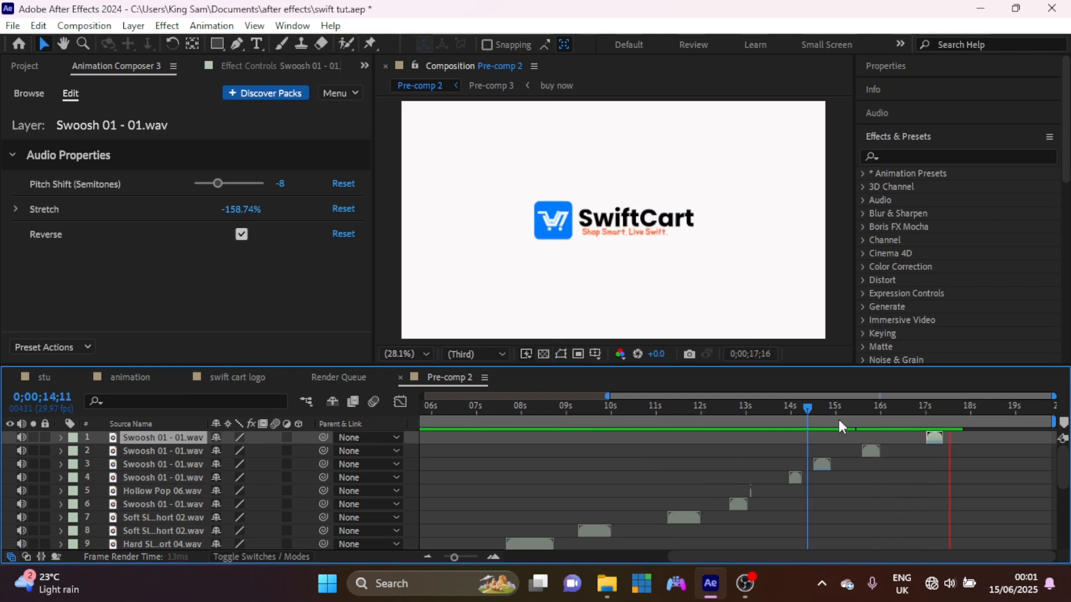
Duplicate the -7 semitone swoosh near 15 seconds, put the copy at the top of the layer stack, and start it at 0;00;17;12.
left_click(870, 451)
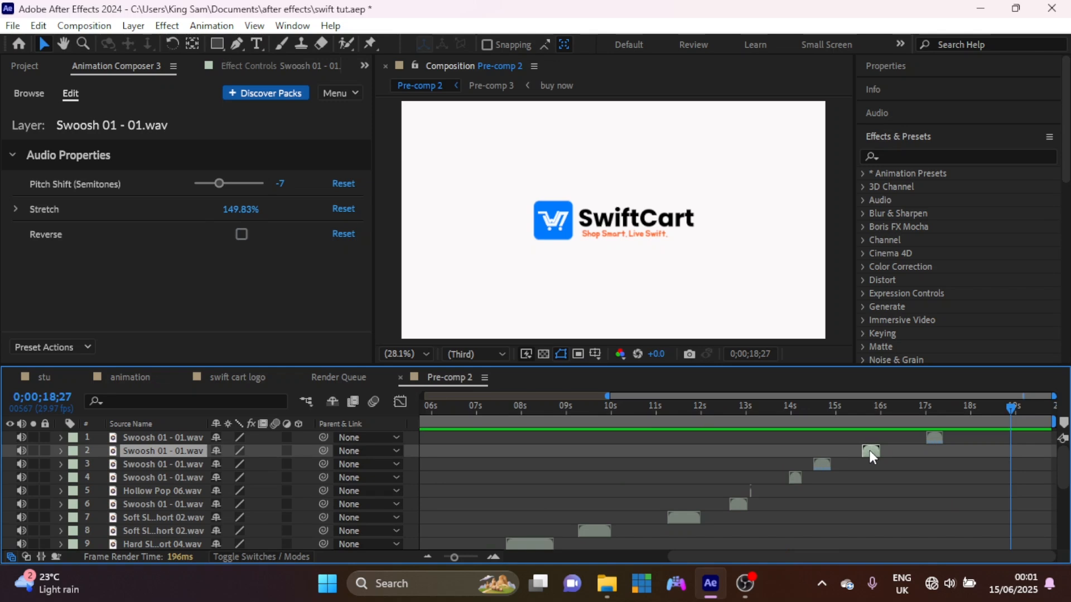
key("ctrl+d")
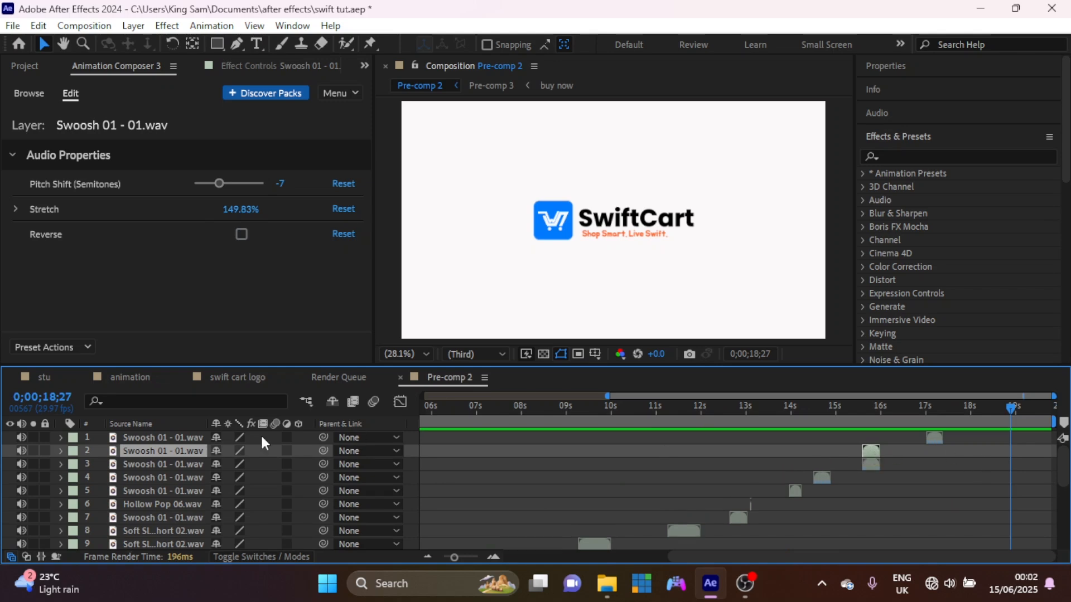
left_click_drag(174, 452, 170, 436)
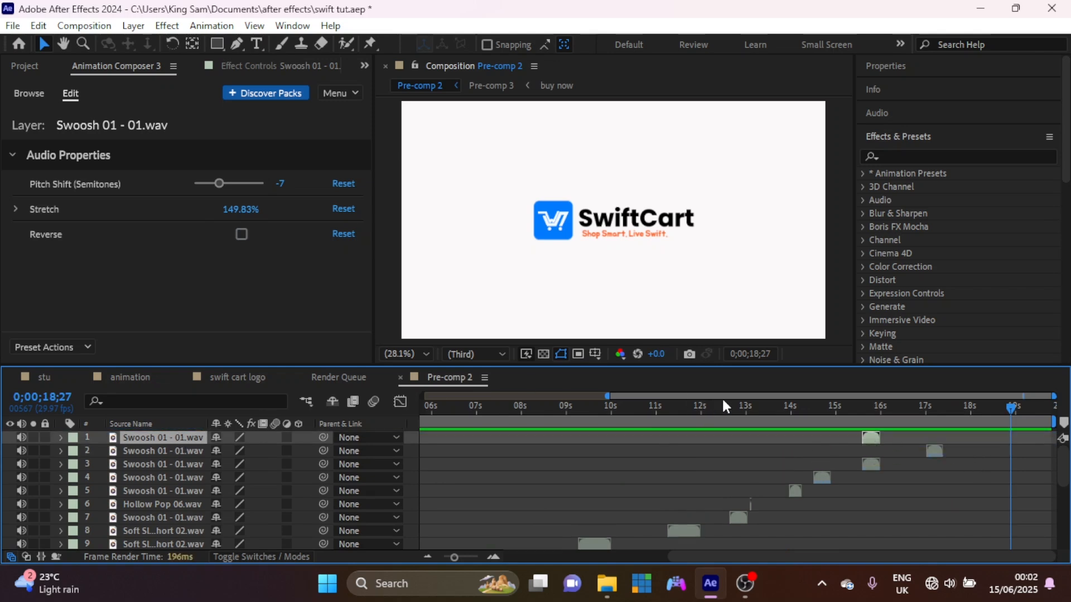
left_click_drag(957, 409, 943, 409)
left_click_drag(607, 396, 725, 397)
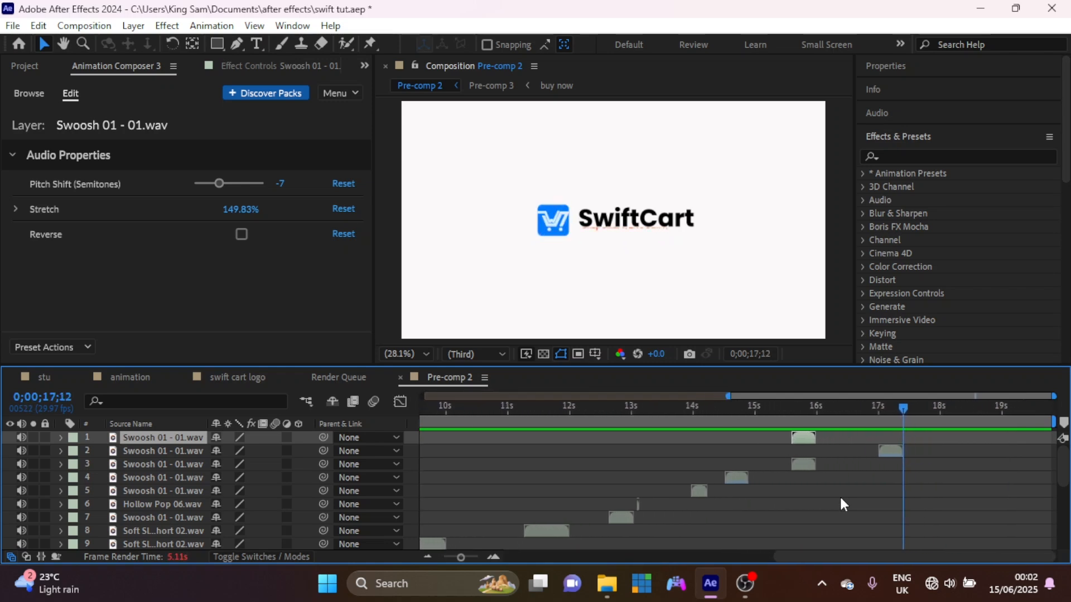
key("bracketleft")
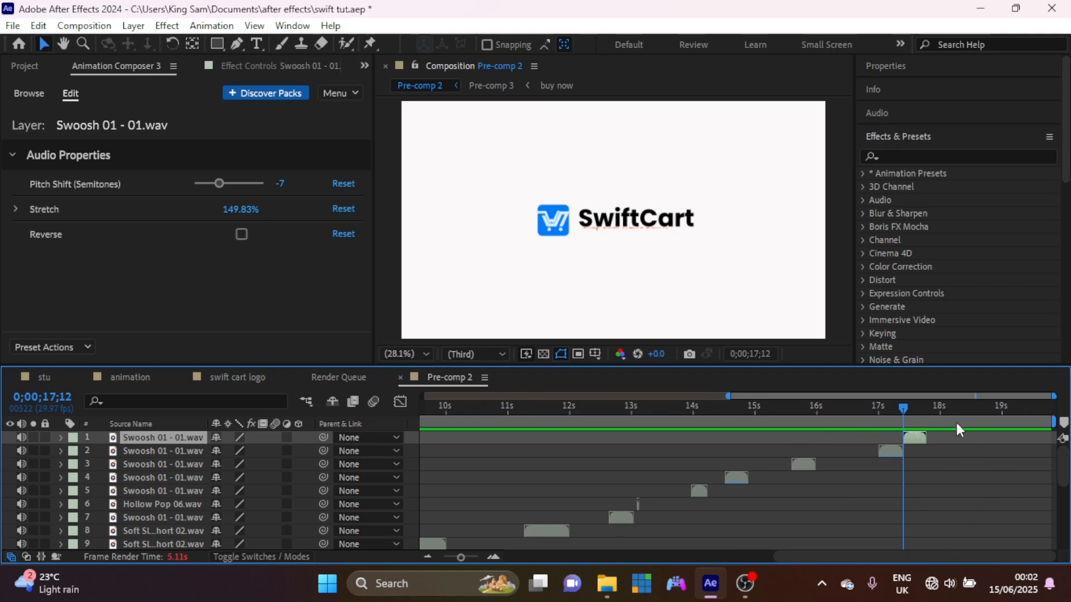
Preview the logo reveal from several points and nudge the last swoosh slightly later to match the tagline.
left_click(885, 452)
left_click(714, 413)
left_click(798, 461)
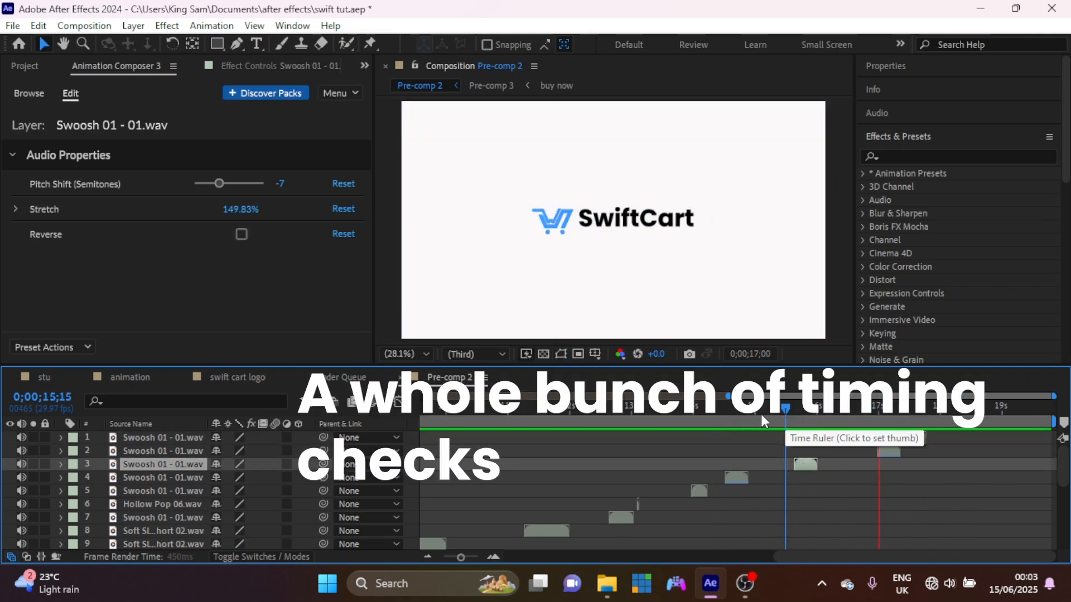
left_click(755, 414)
left_click(849, 410)
key("space")
left_click_drag(918, 438, 928, 437)
left_click(886, 413)
key("space")
left_click(796, 409)
left_click(787, 408)
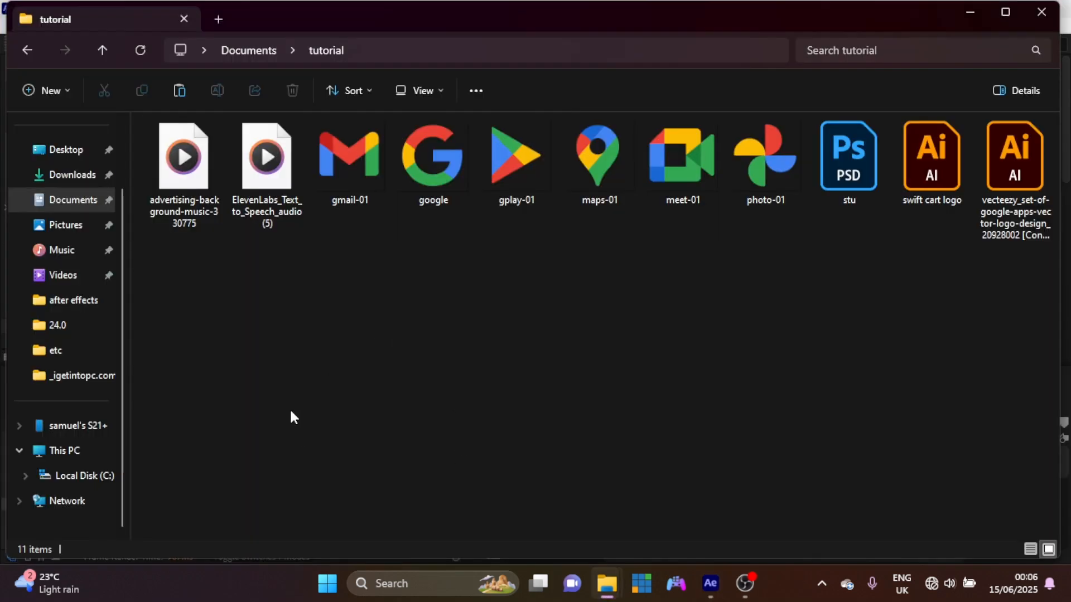
Add advertising-background-music-330775 and ElevenLabs_Text_to_Speech_audio (5) from the tutorial folder above the swoosh layers in Pre-comp 2, with the voice-over on top.
left_click_drag(175, 193, 159, 459)
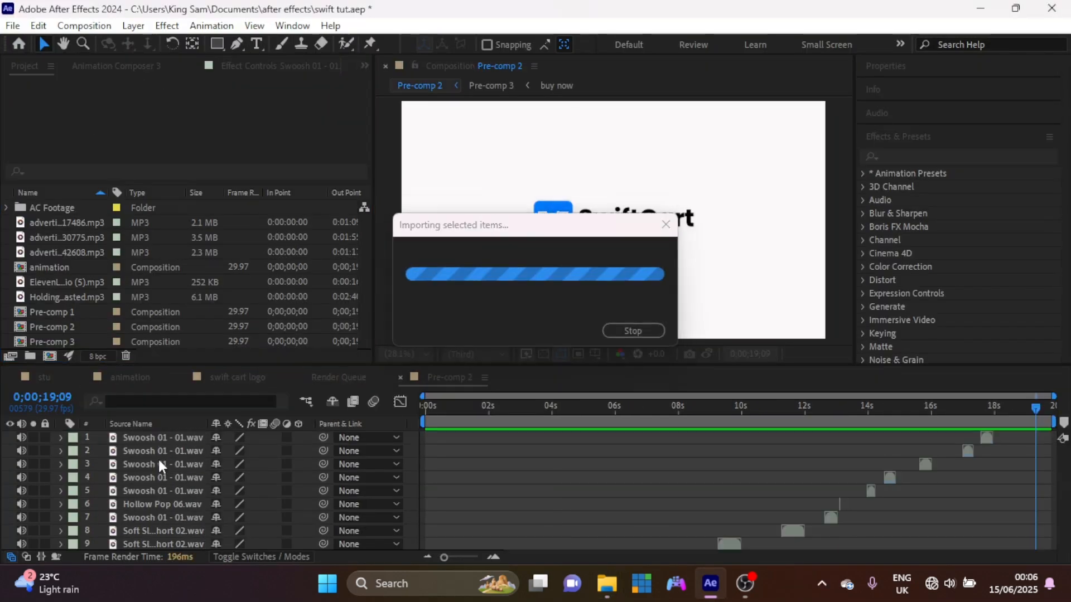
mouse_move(607, 583)
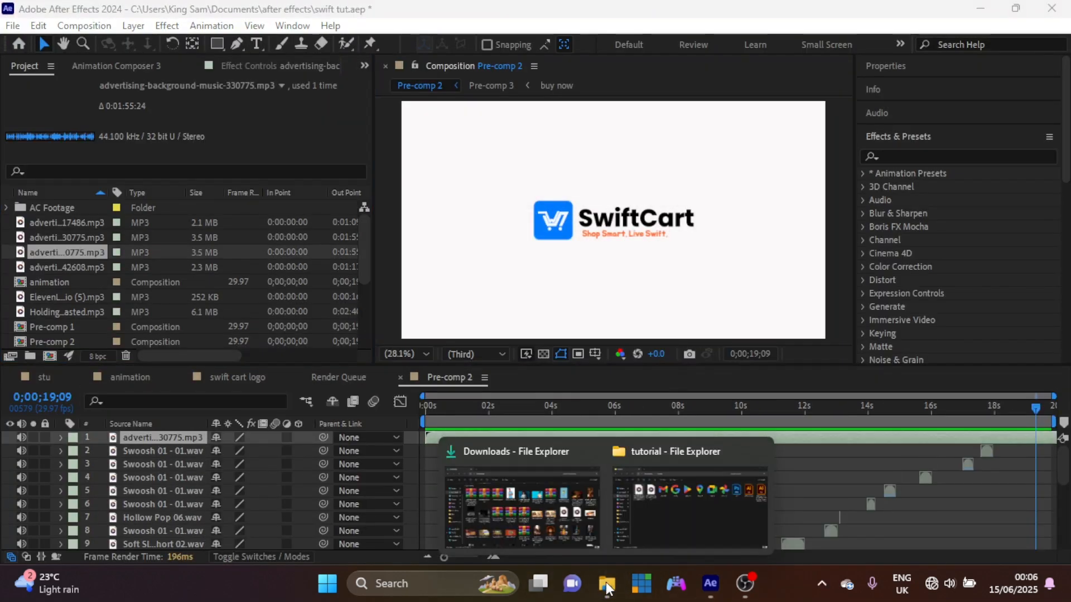
left_click(685, 523)
left_click_drag(267, 159, 140, 471)
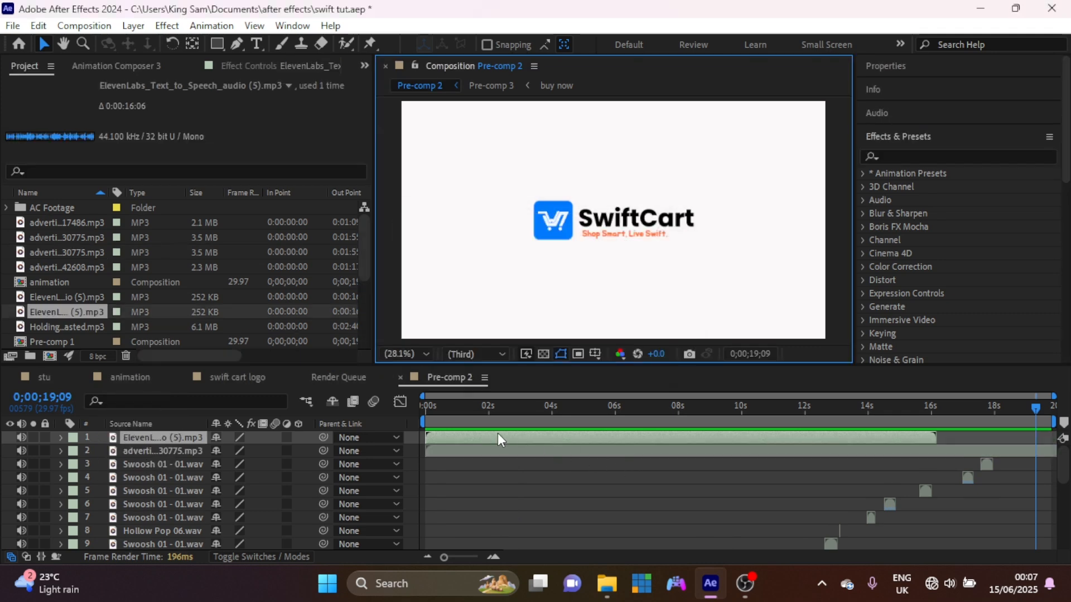
Move the voice-over layer to start at 0;00;00;23 and preview it with the animation.
left_click(445, 412)
left_click_drag(438, 412, 419, 406)
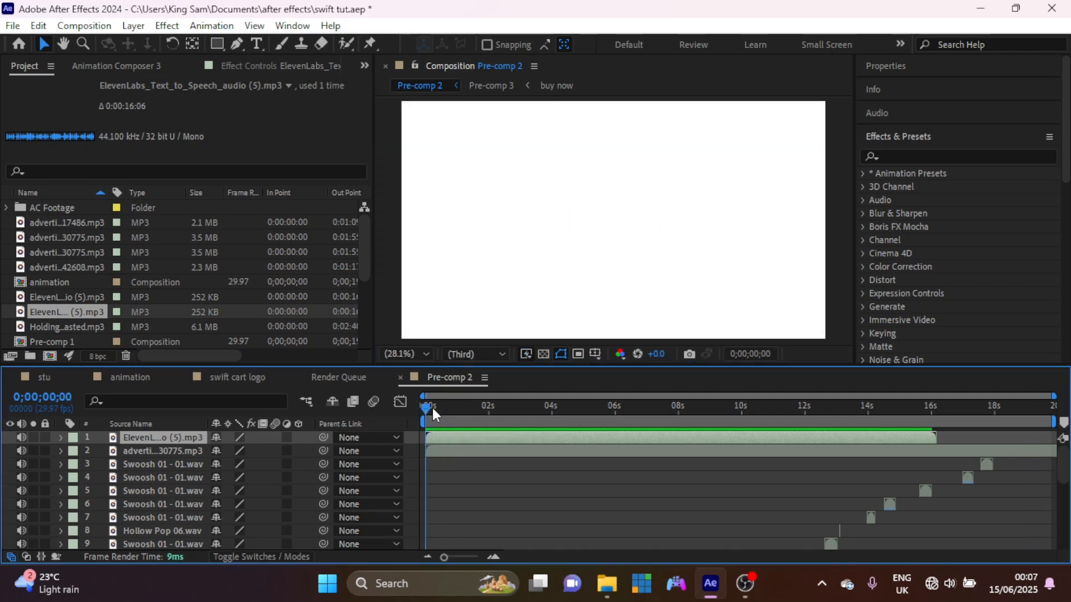
left_click_drag(426, 409, 478, 444)
key("space")
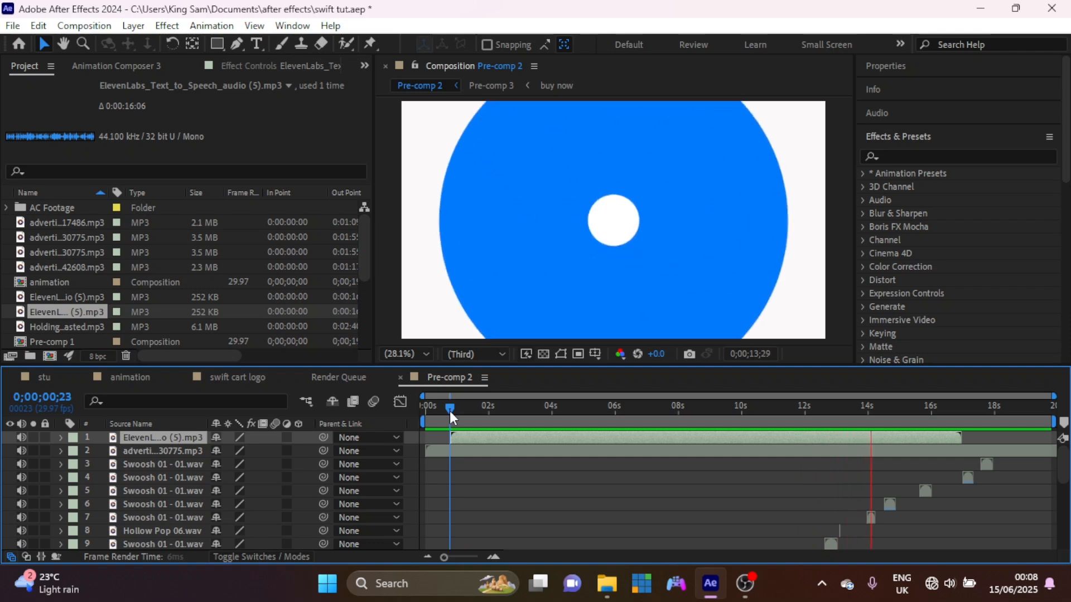
key("space")
Play the voice-over from 0;00;08;13 and split its layer at 0;00;11;19.
left_click(731, 410)
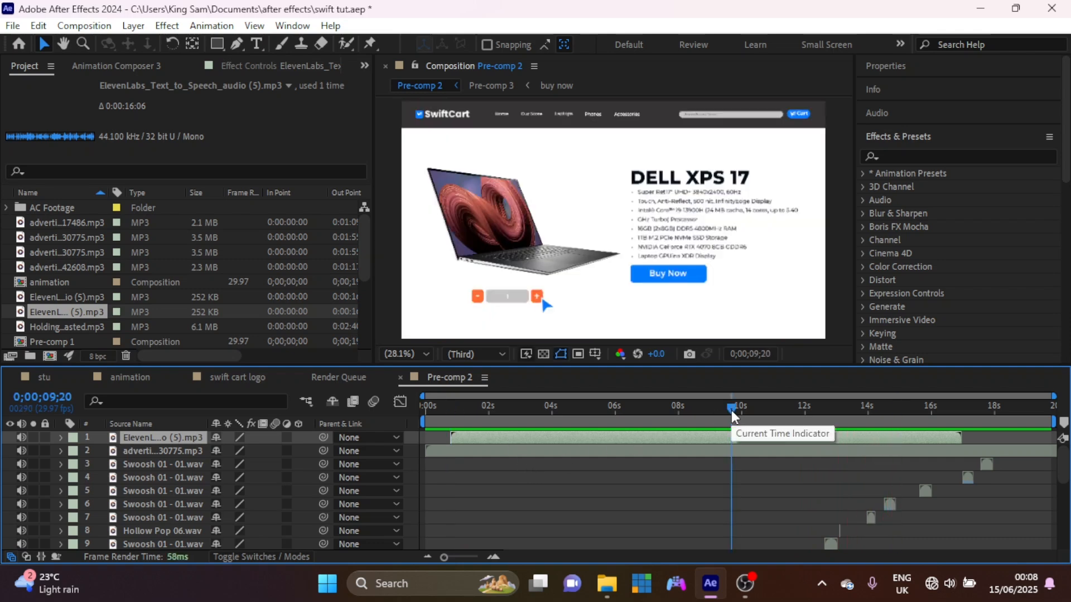
left_click_drag(731, 410, 693, 409)
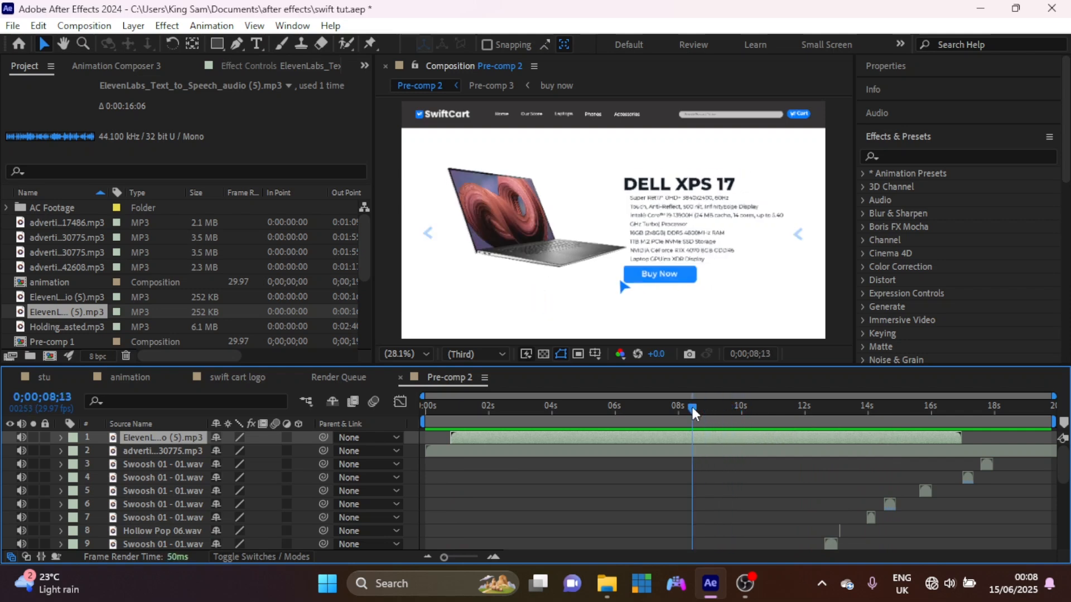
key("space")
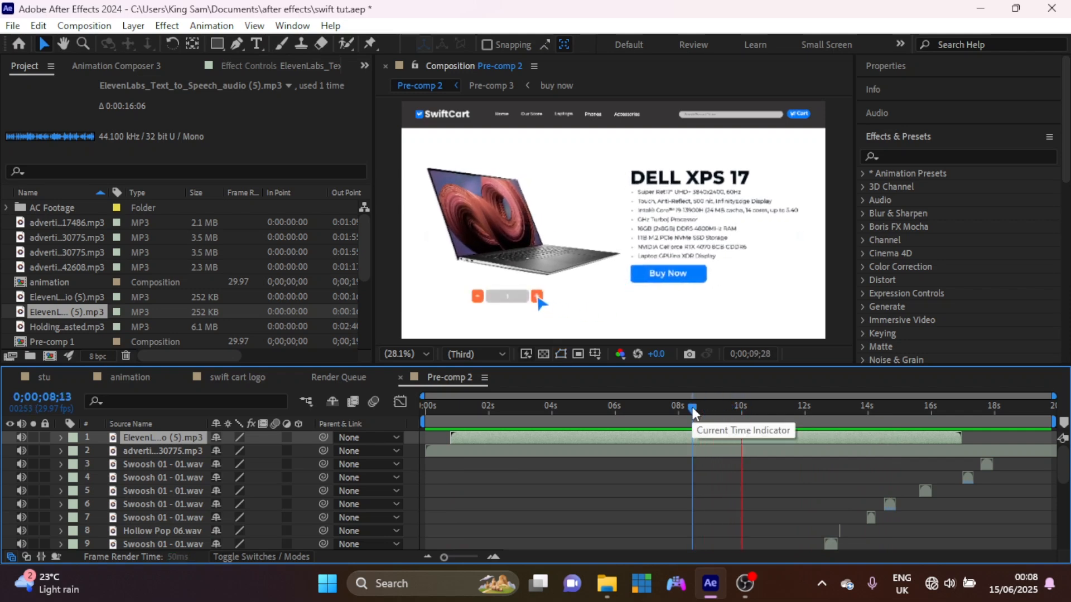
key("space")
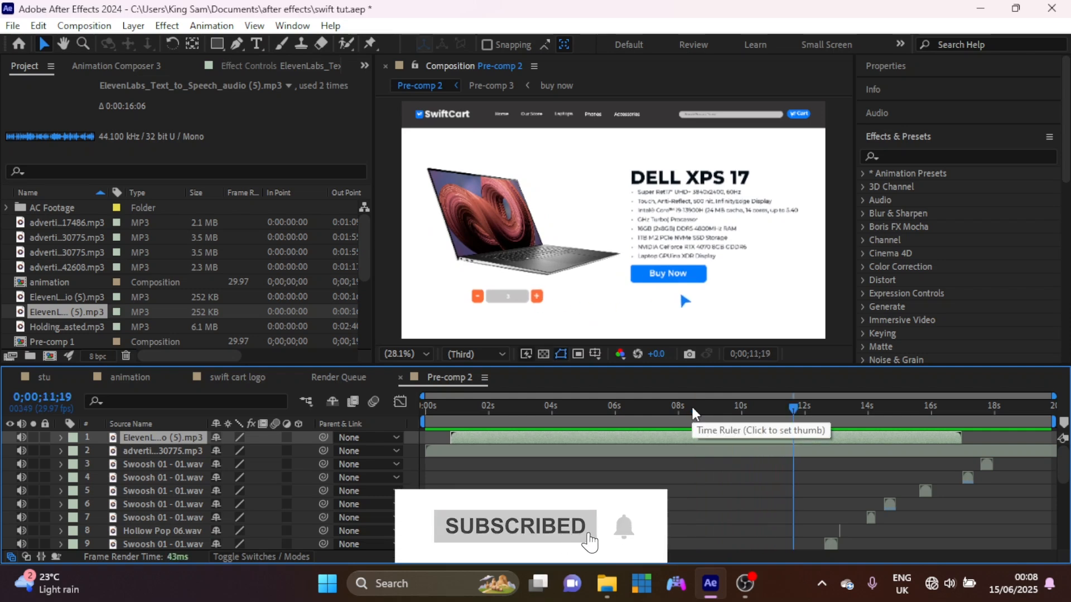
key("ctrl+shift+d")
Move the second voice-over part to start at 0;00;13;14, at the checkmark, and preview it.
left_click_drag(795, 409, 837, 418)
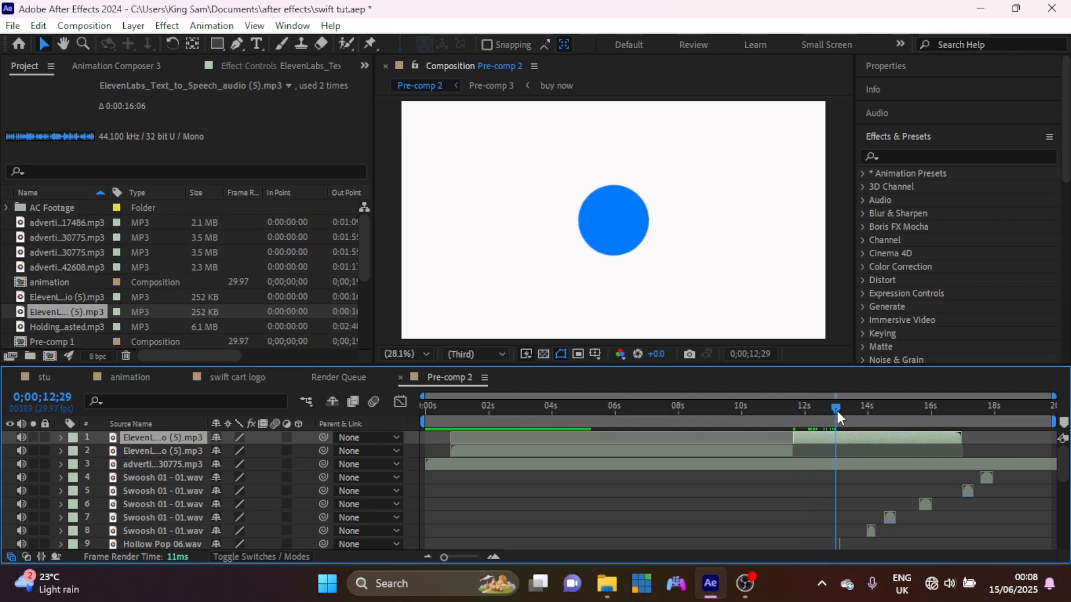
left_click_drag(836, 409, 891, 444)
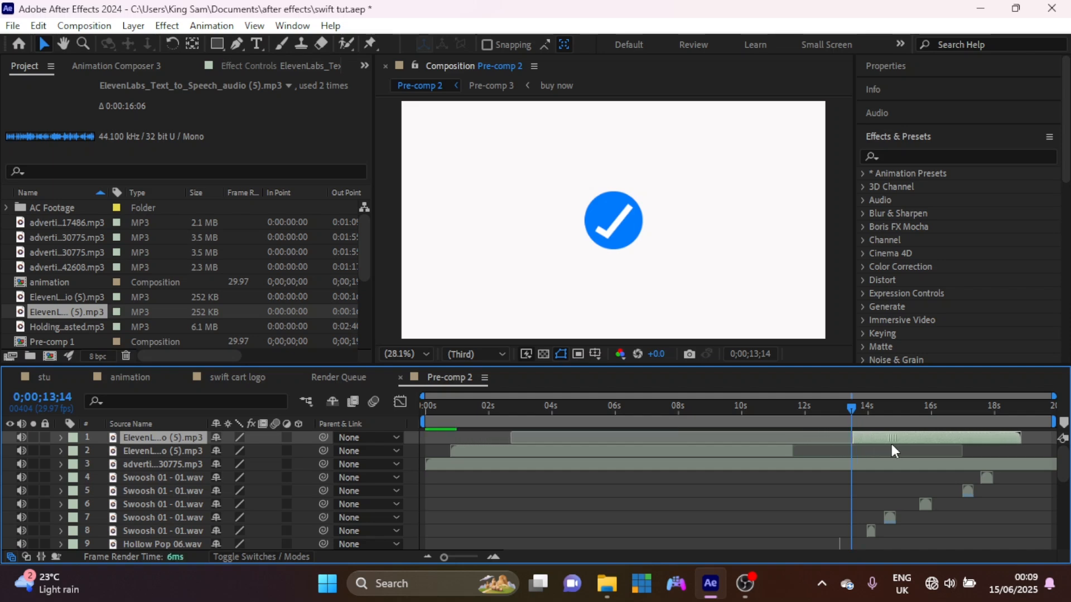
key("space")
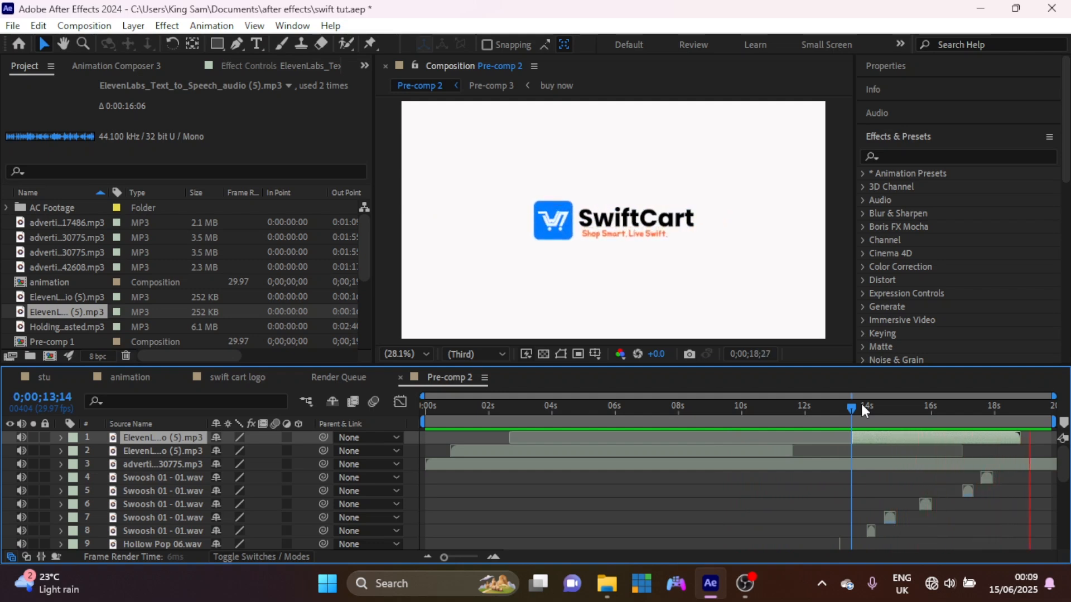
Play the second voice-over part and split it at 0;00;16;23, before the tagline appears.
left_click(929, 406)
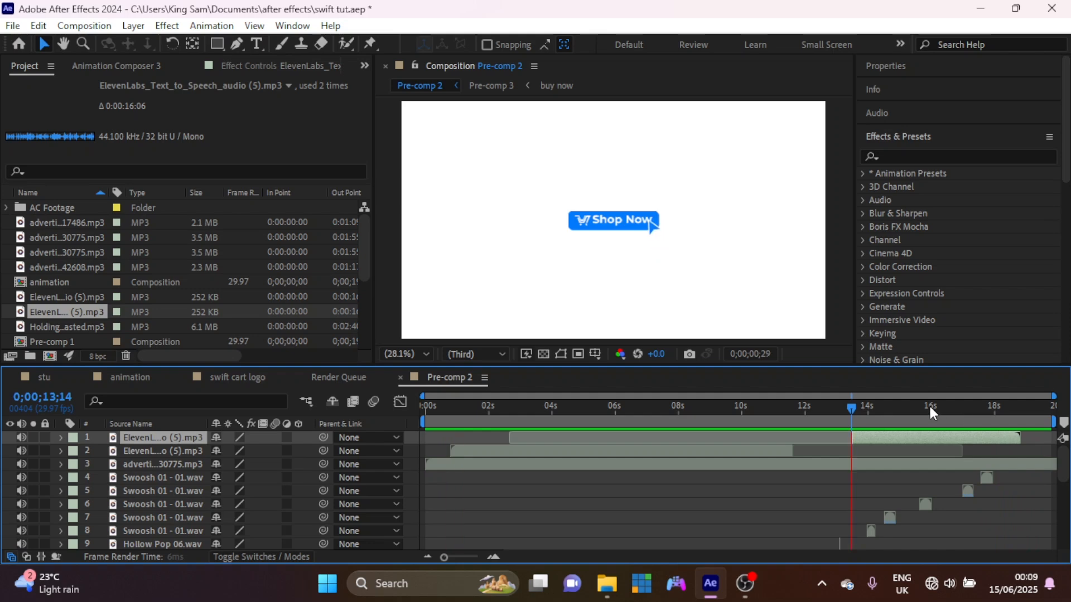
key("space")
key("space")
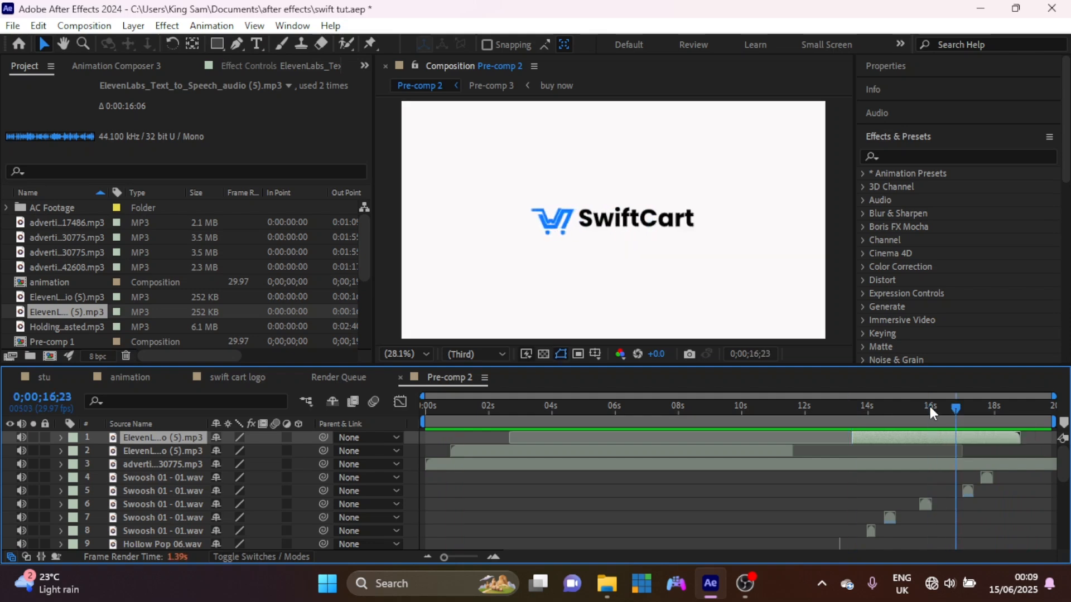
key("ctrl+shift+d")
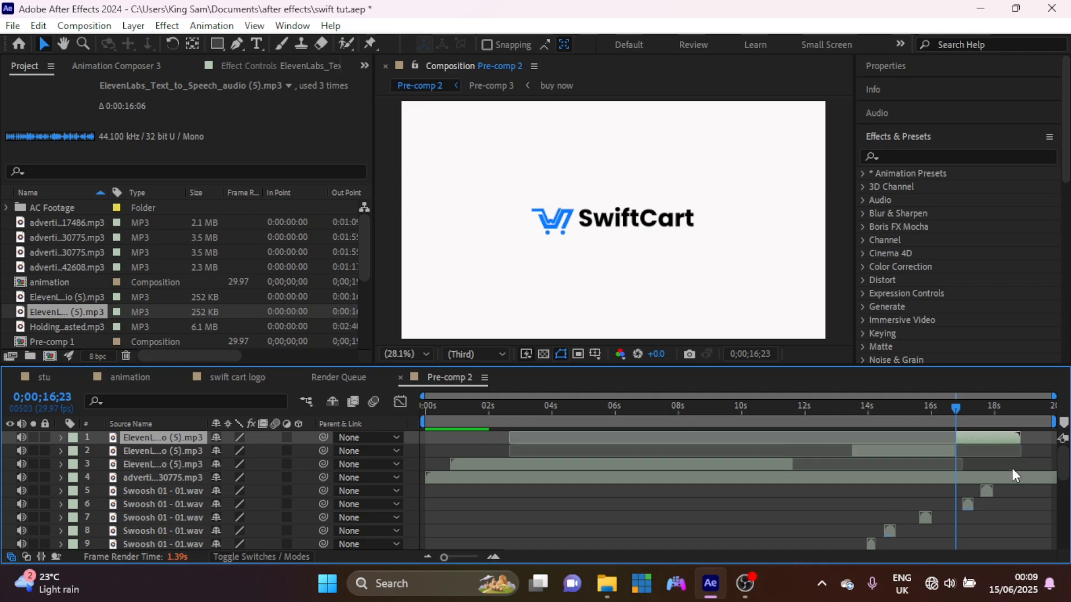
Move the last voice-over part to start at 0;00;17;15, as the tagline appears, and preview the animation.
left_click_drag(954, 410, 959, 409)
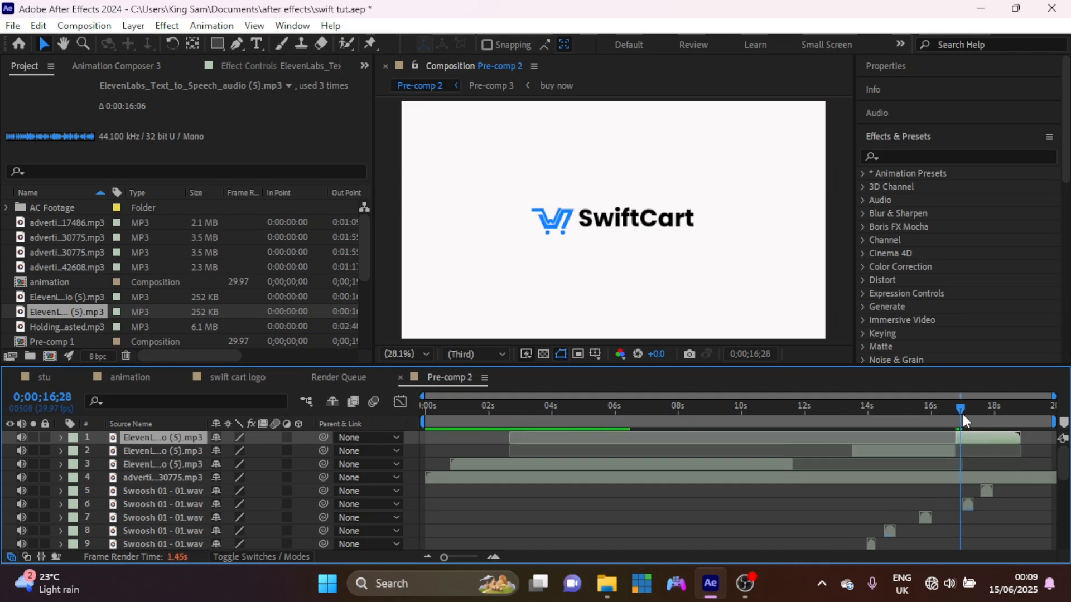
left_click_drag(961, 410, 979, 413)
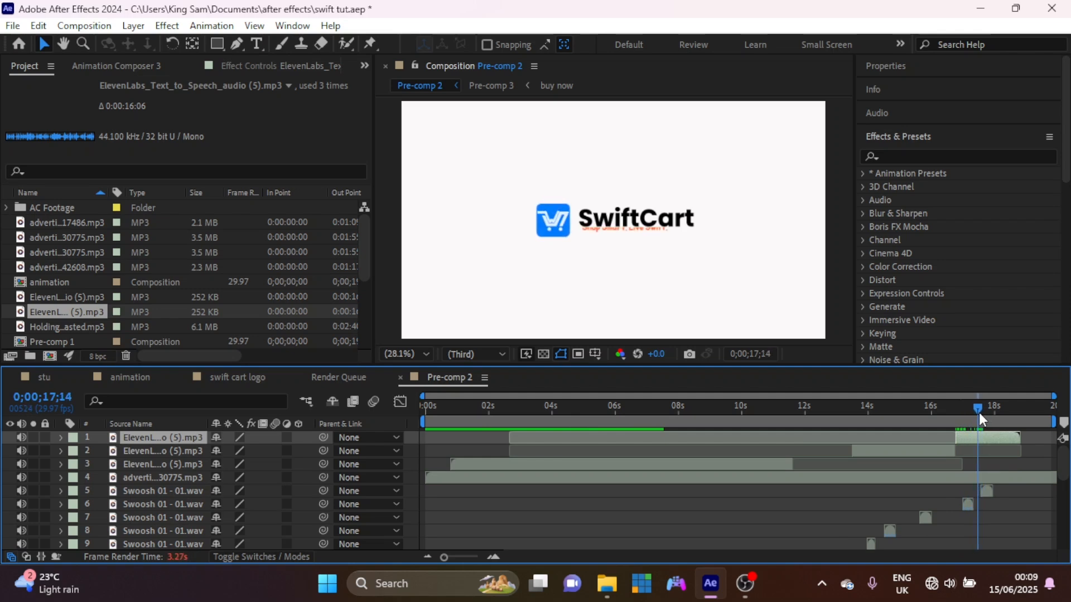
left_click_drag(968, 440, 991, 444)
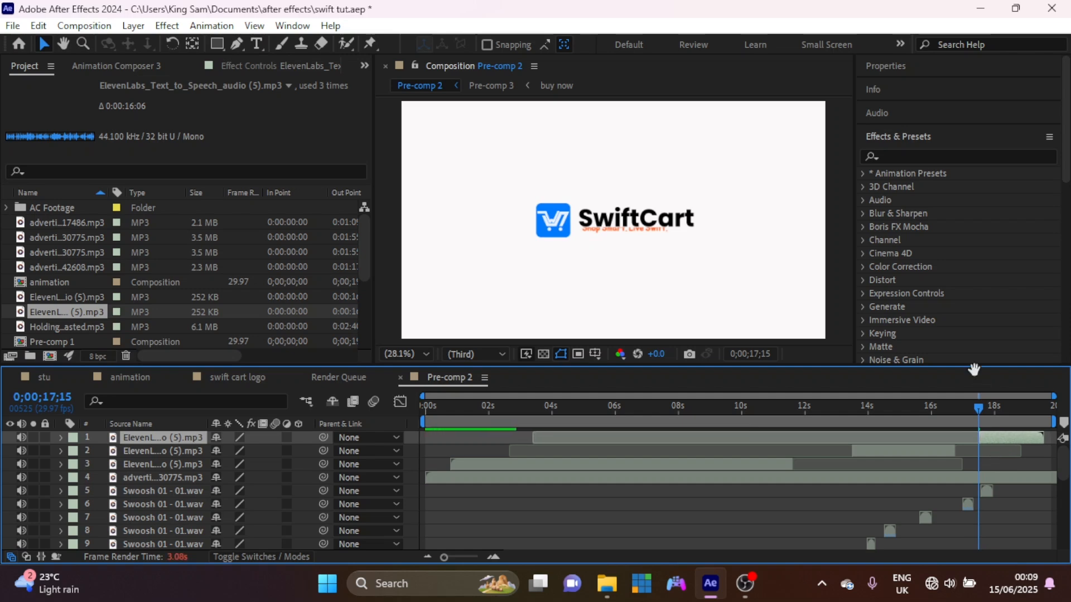
key("space")
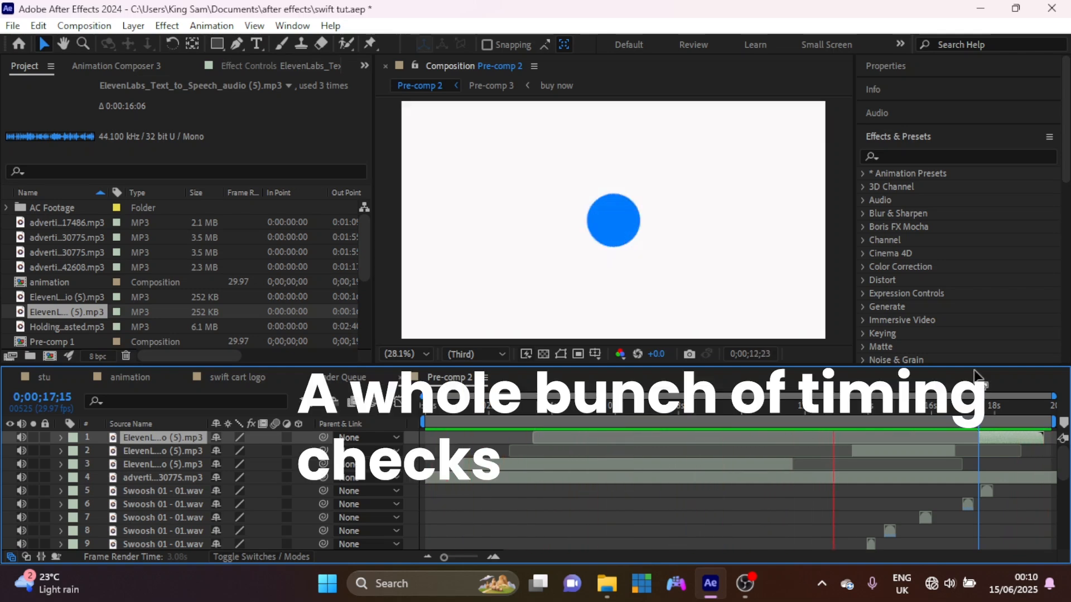
key("space")
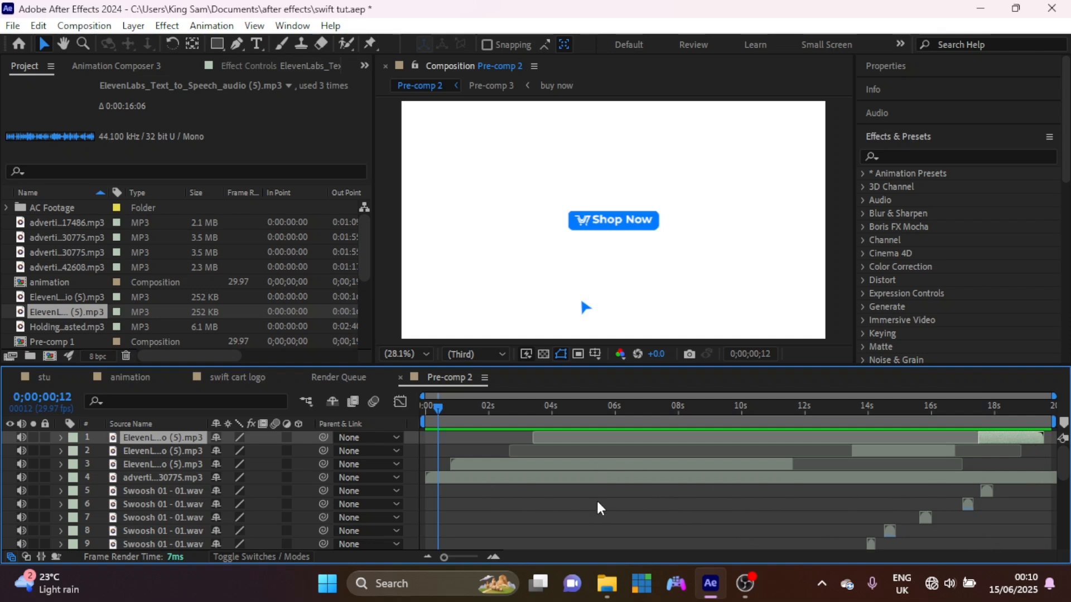
Set the audio levels of all the sound effect layers, from the swooshes to the mouse clicks (layers 5 to 25), to -10 dB.
left_click(153, 492)
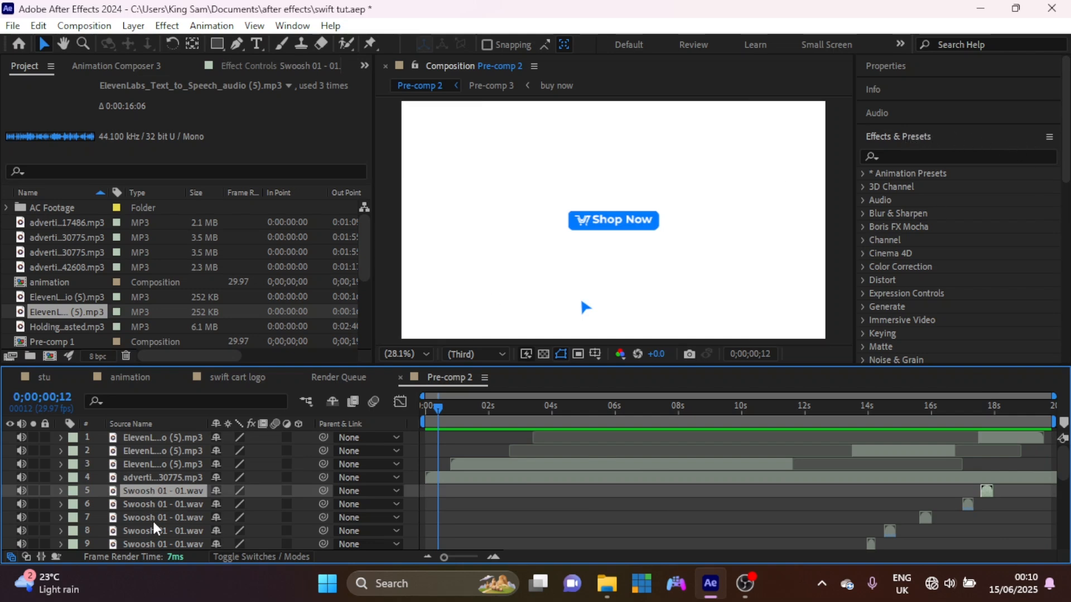
scroll(145, 529, "down", 2)
scroll(144, 528, "down", 5)
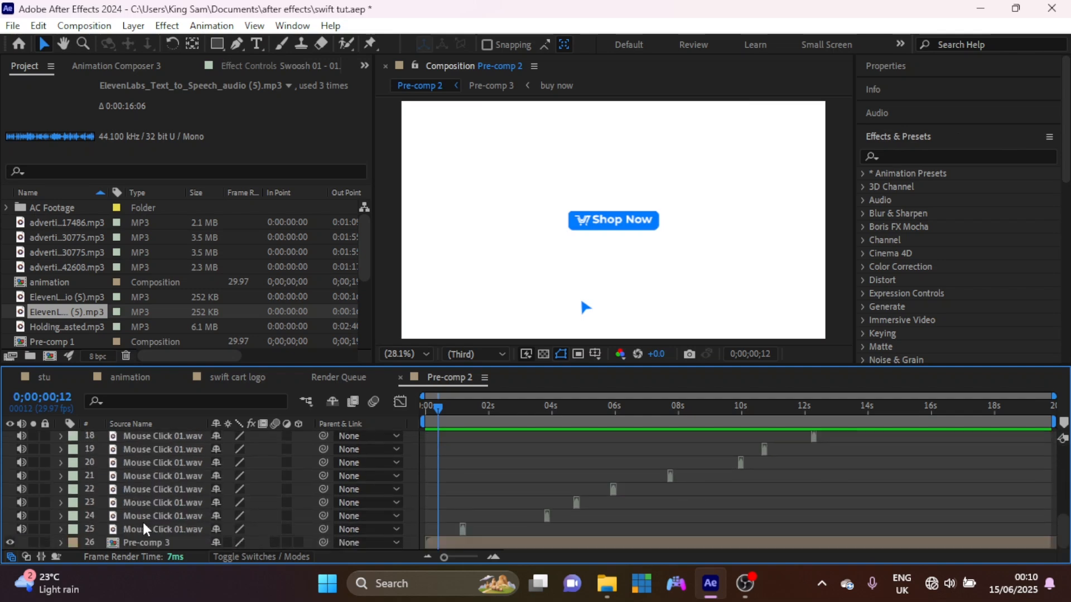
left_click(153, 530, "shift")
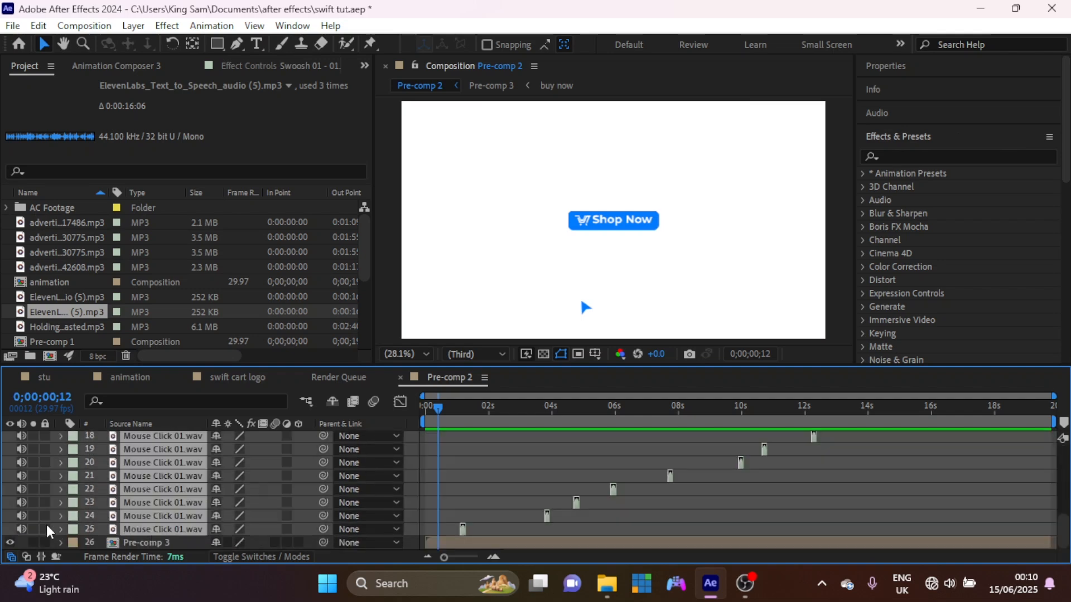
left_click(60, 518)
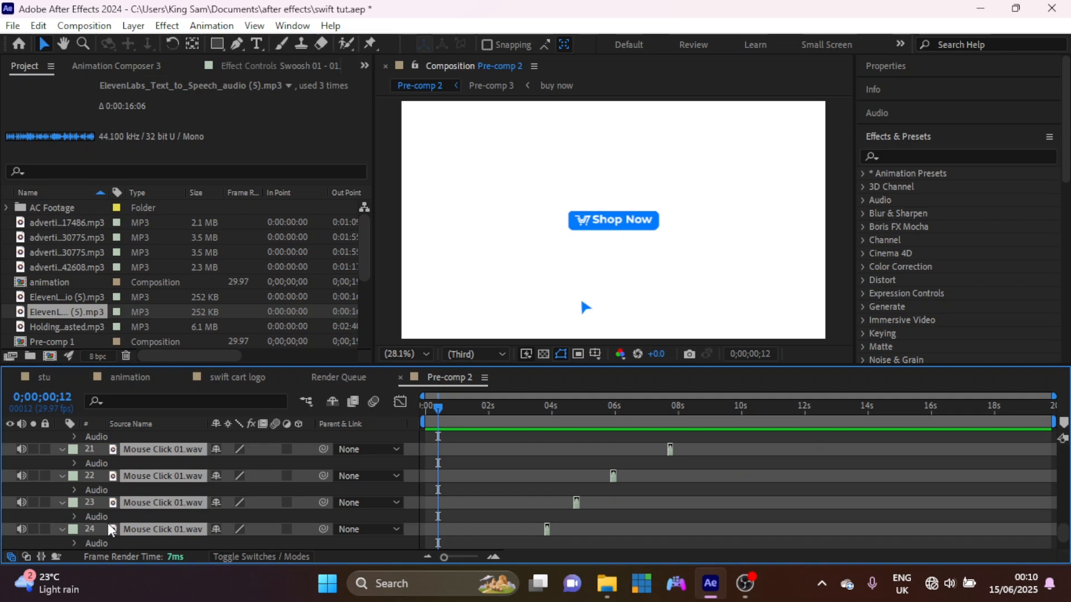
left_click(75, 518)
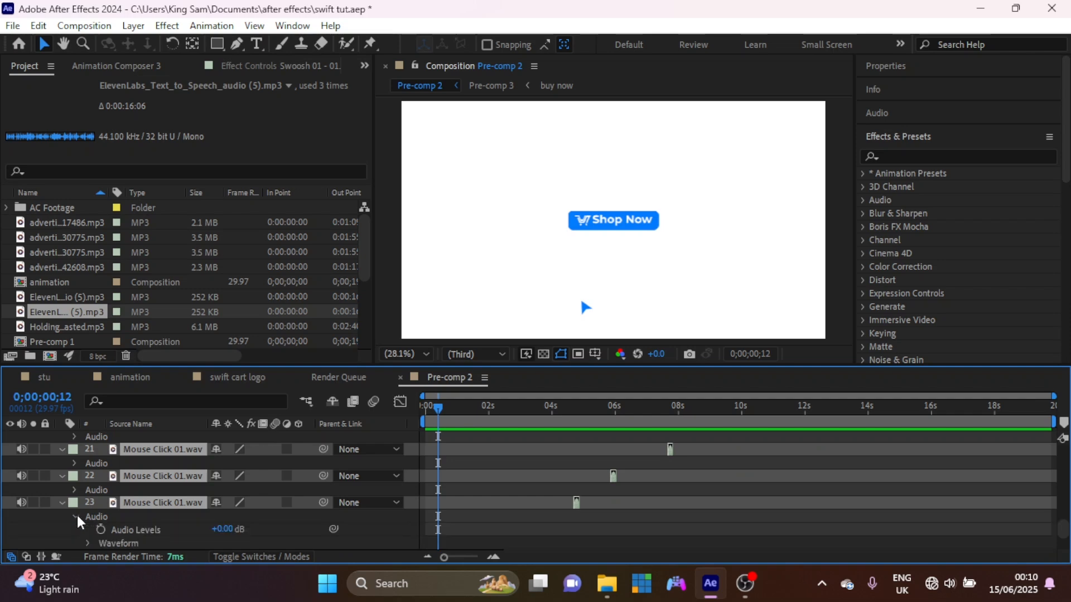
left_click(223, 529)
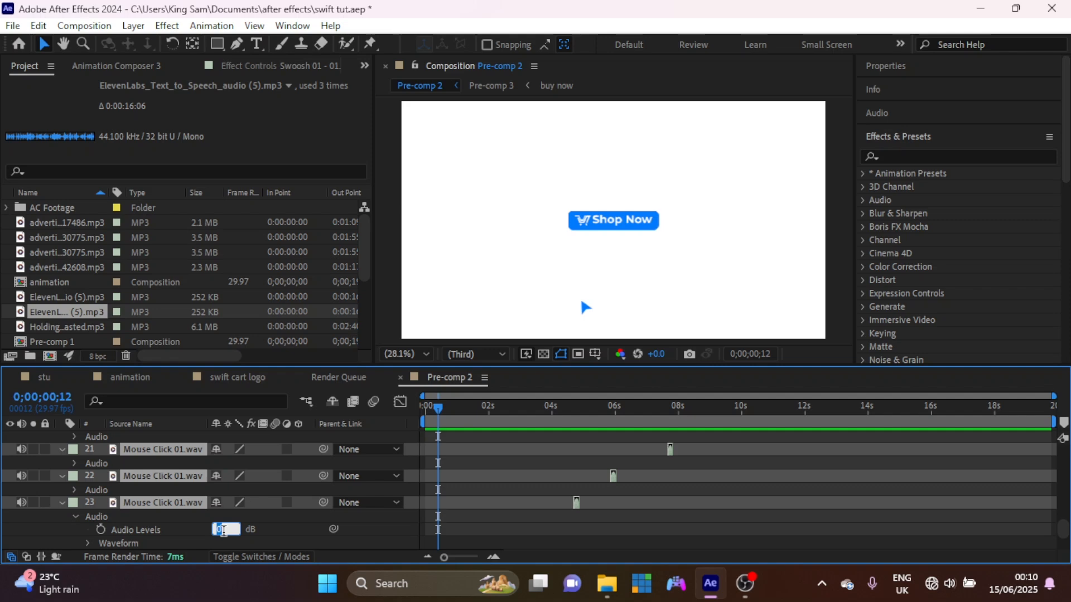
type("-10")
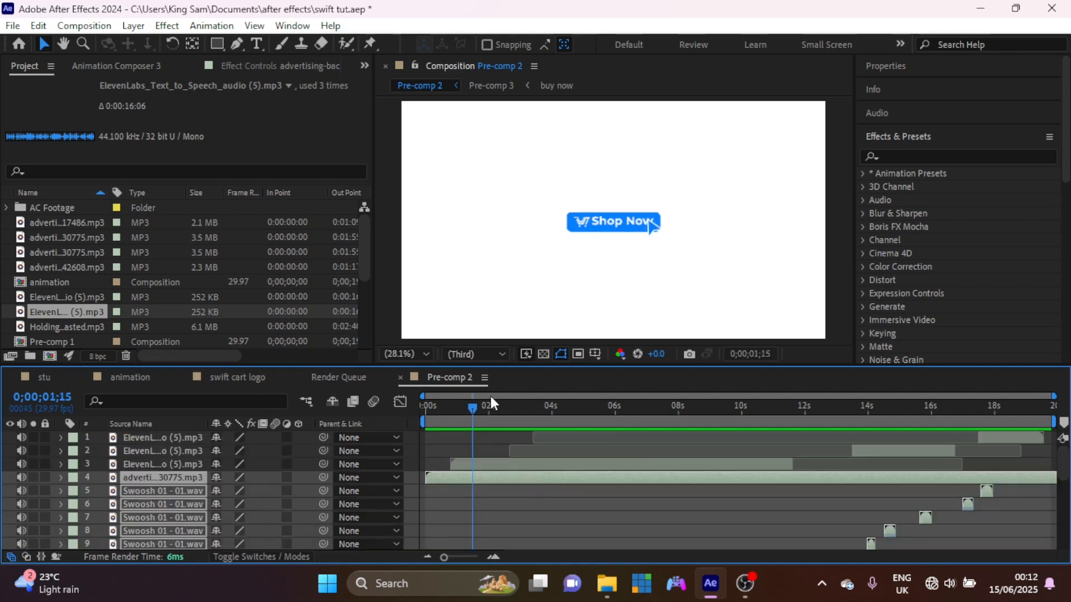
Lower the audio level of the background music on layer 4 to -7 dB, preview the mix, and reduce it further to -13 dB.
left_click(670, 473)
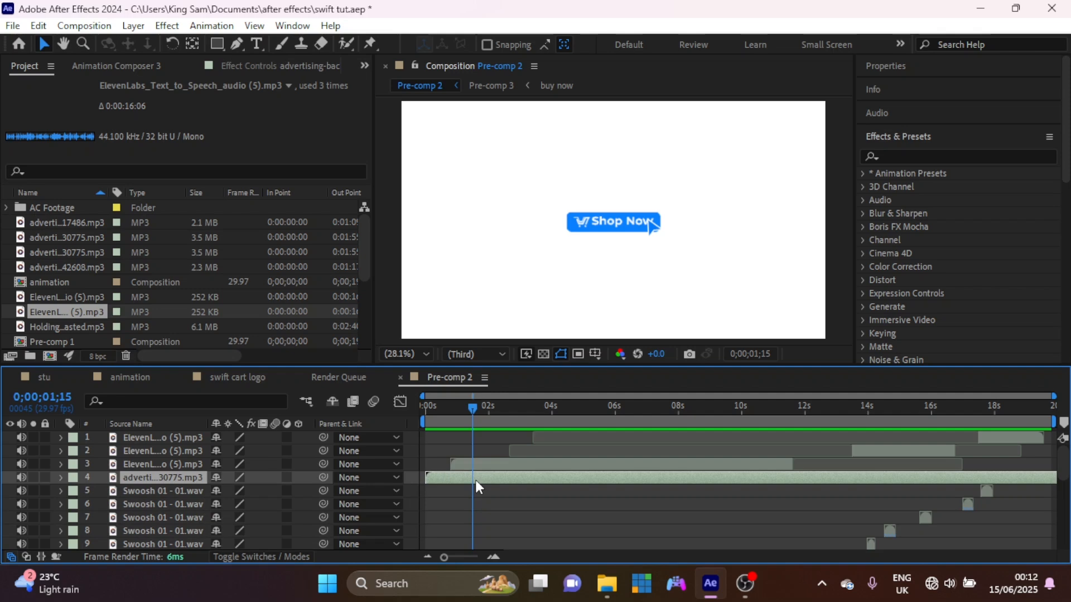
left_click(59, 477)
left_click(75, 491)
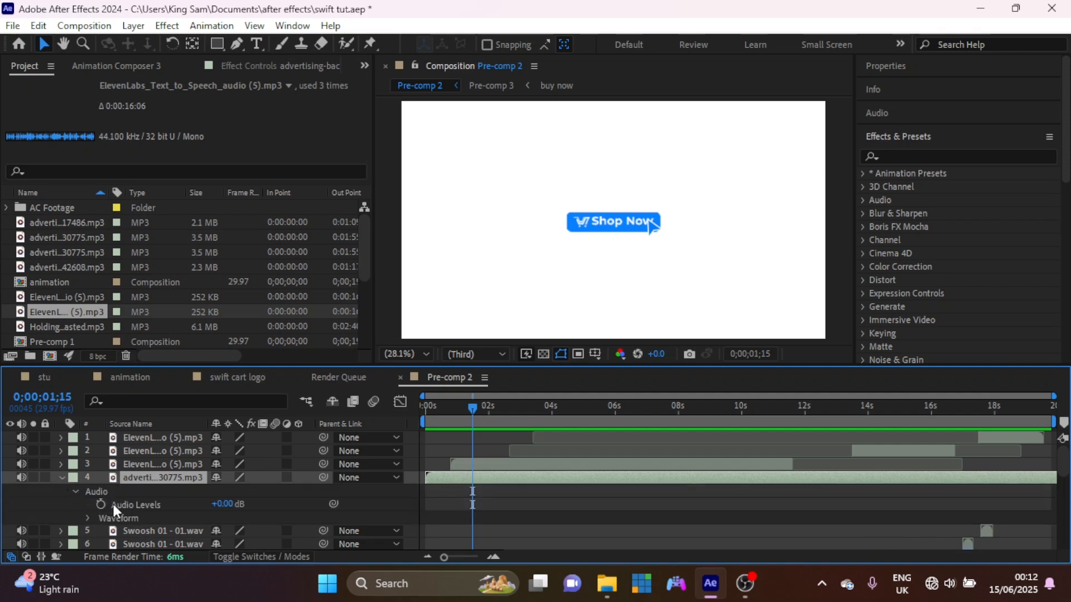
mouse_move(223, 504)
left_mouse_down()
mouse_move(211, 505)
mouse_move(220, 509)
left_mouse_up()
key("space")
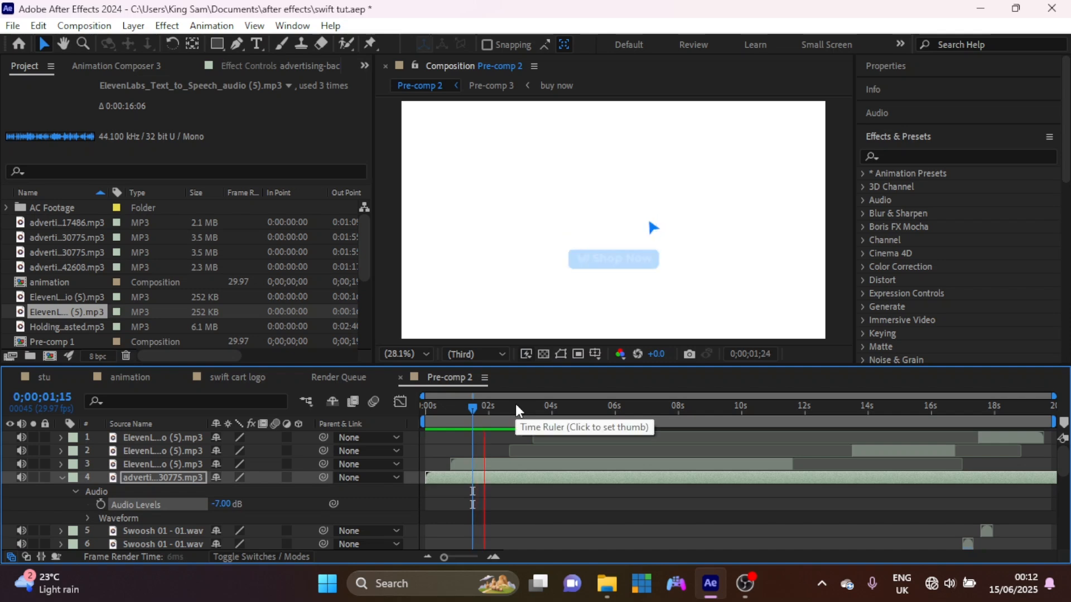
key("space")
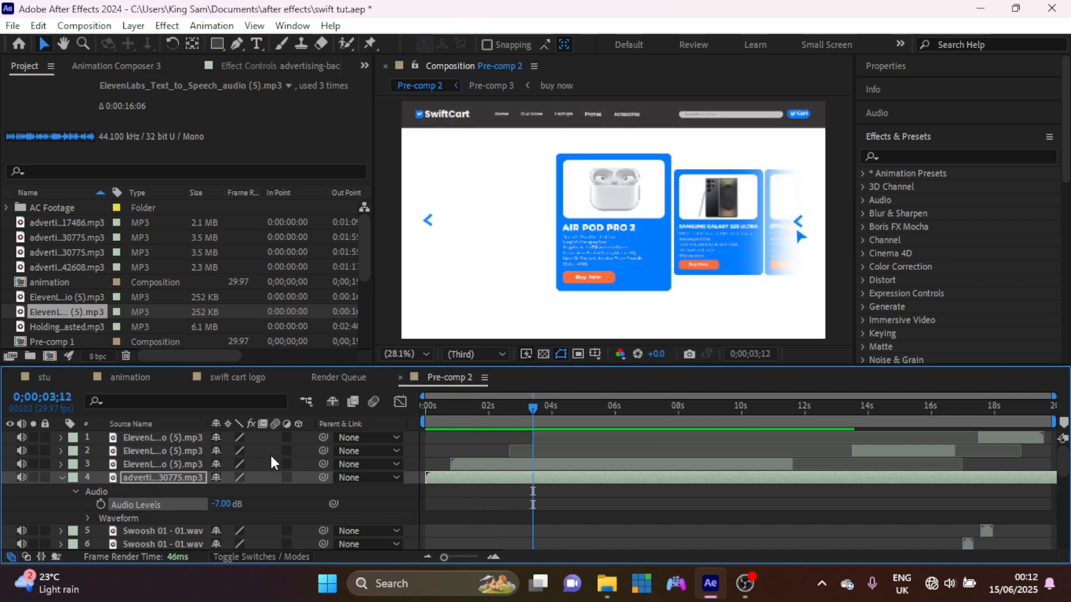
left_click_drag(223, 507, 214, 508)
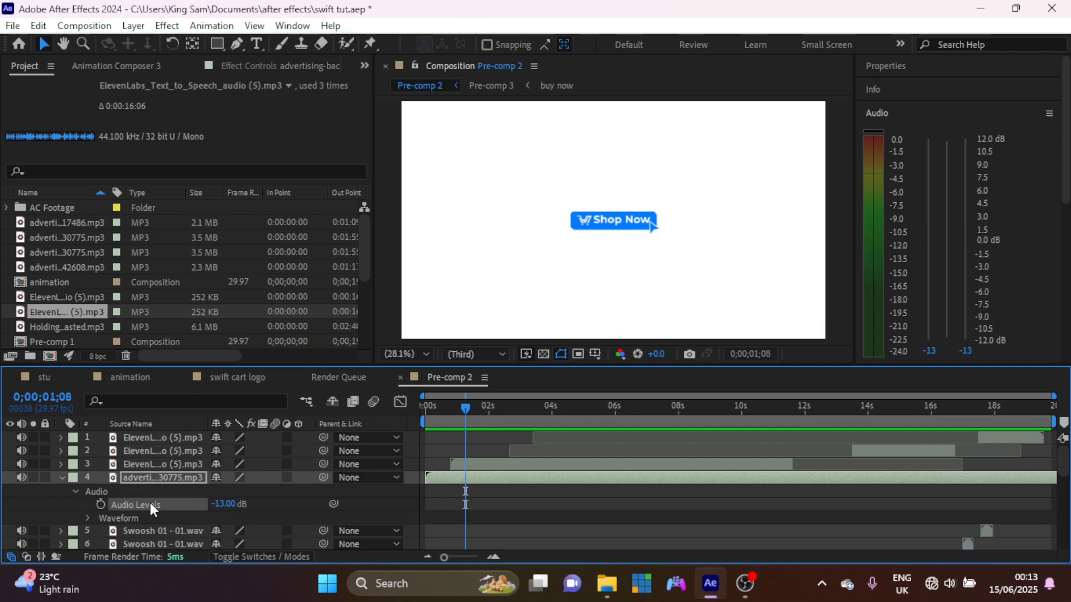
Set the audio levels of all the Mouse Click 01.wav layers (18 to 25) to 0 dB.
scroll(148, 500, "down", 5)
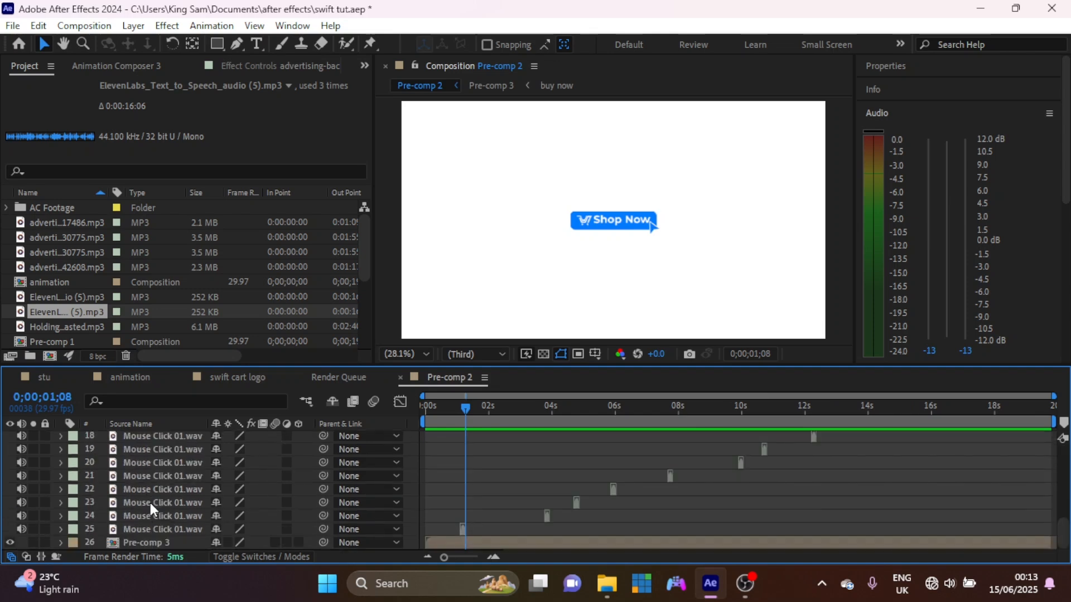
left_click(150, 531)
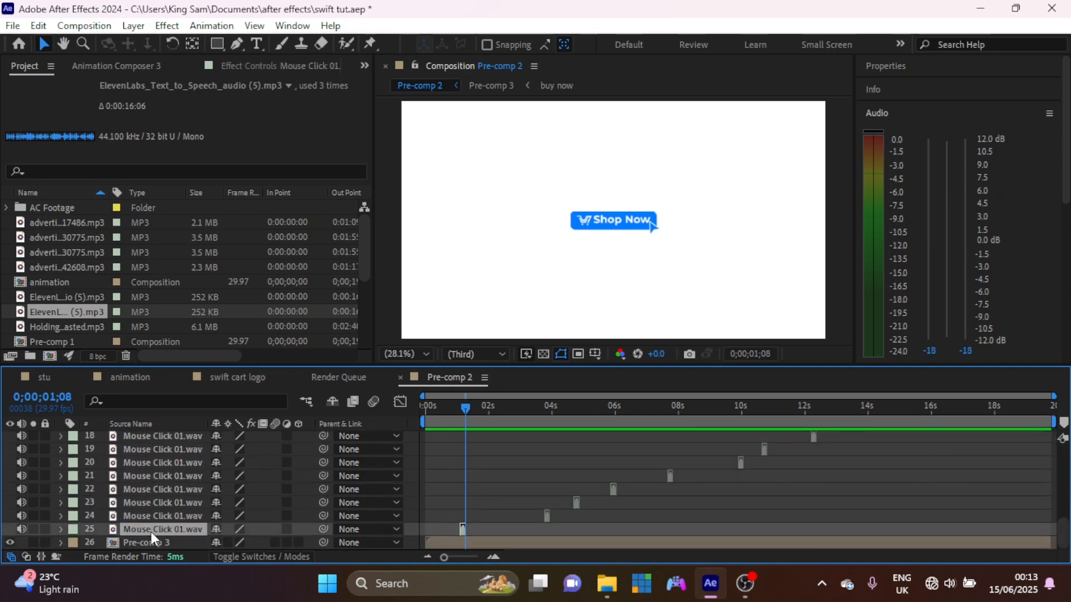
scroll(151, 531, "up", 2)
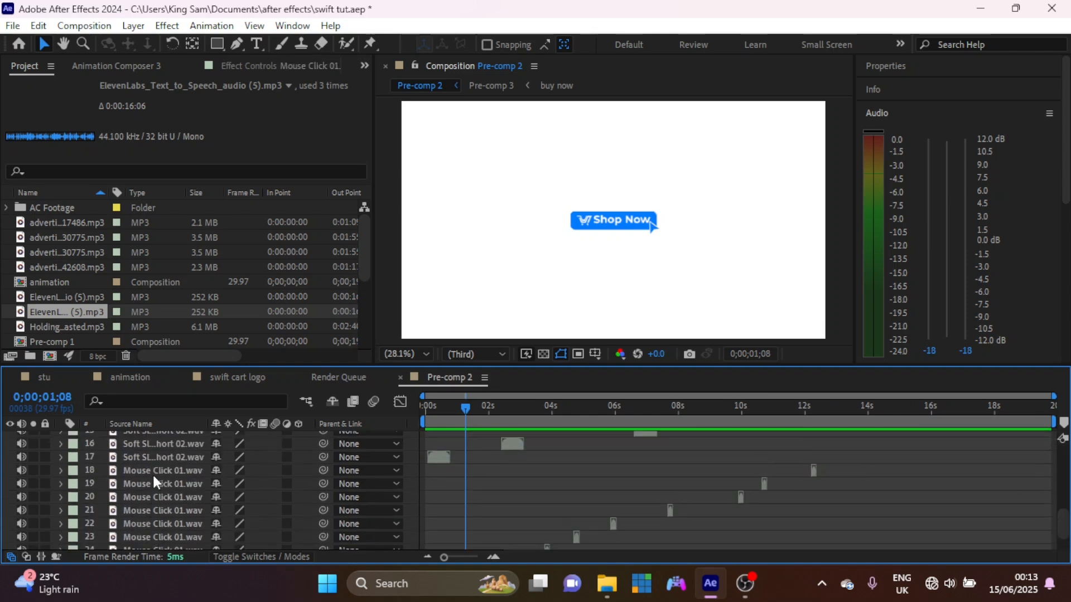
left_click(152, 472, "shift")
left_click(61, 471)
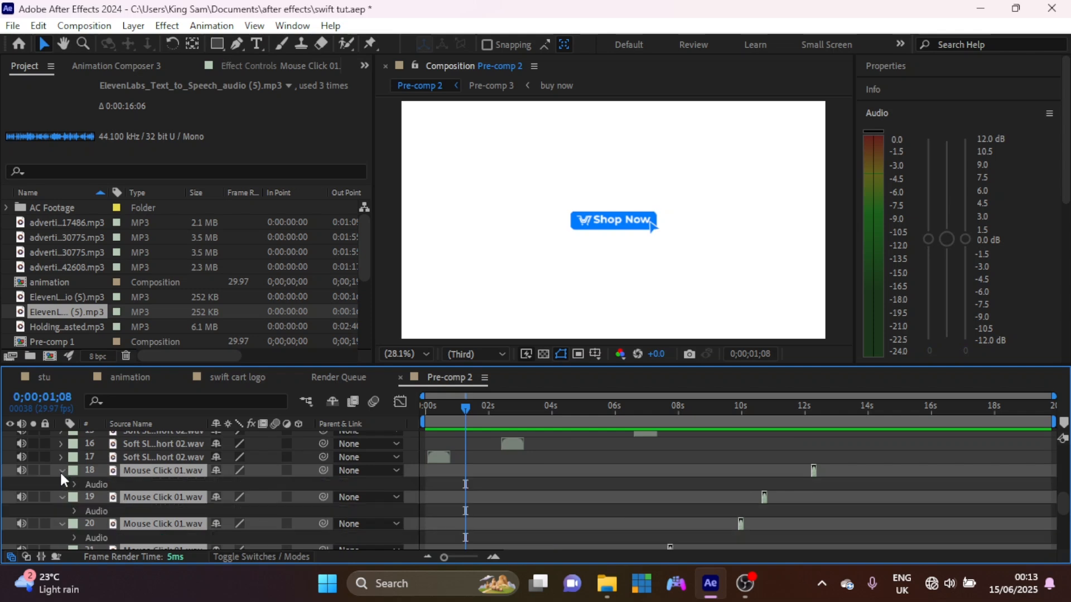
left_click(76, 484)
left_click(225, 497)
type("0")
key("Return")
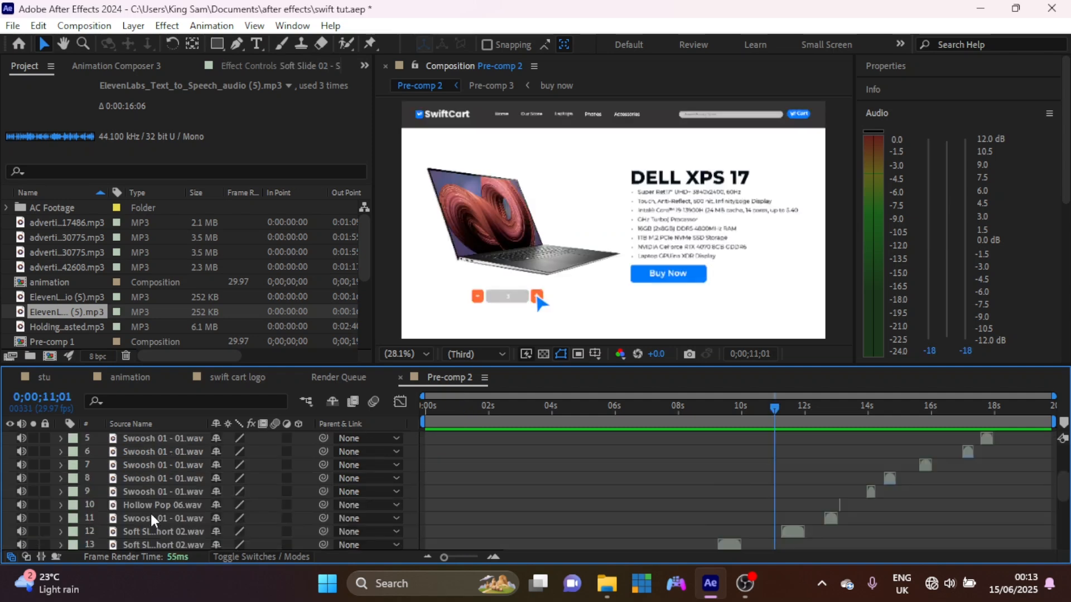
Select all the Swoosh 01 - 01.wav layers together and open their audio level value for editing.
left_click(146, 493)
scroll(146, 493, "up", 2)
left_click(142, 493, "shift")
scroll(143, 493, "down", 3)
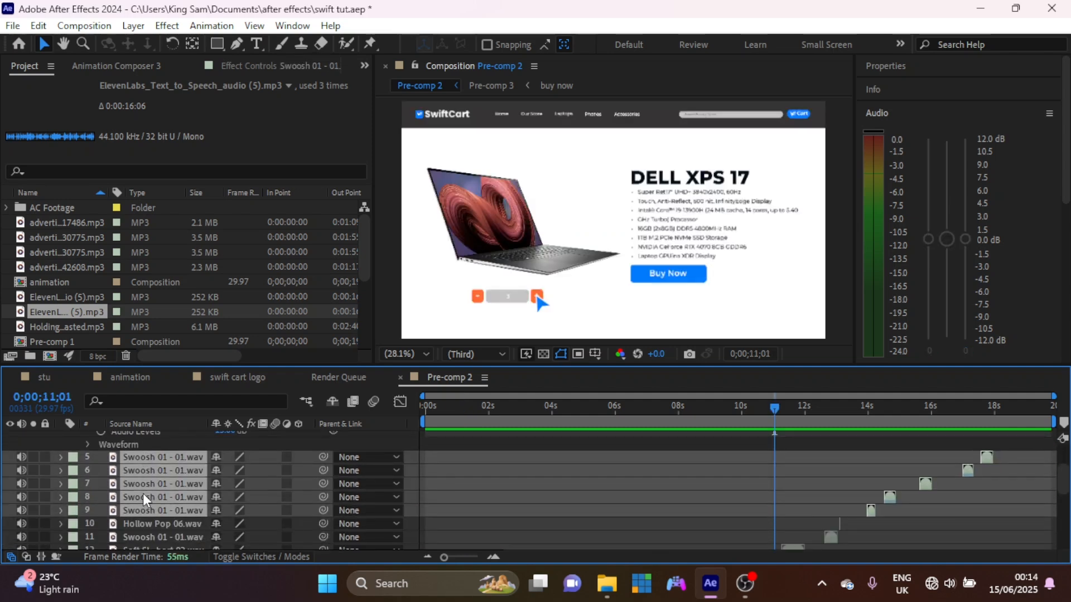
scroll(150, 521, "down", 2)
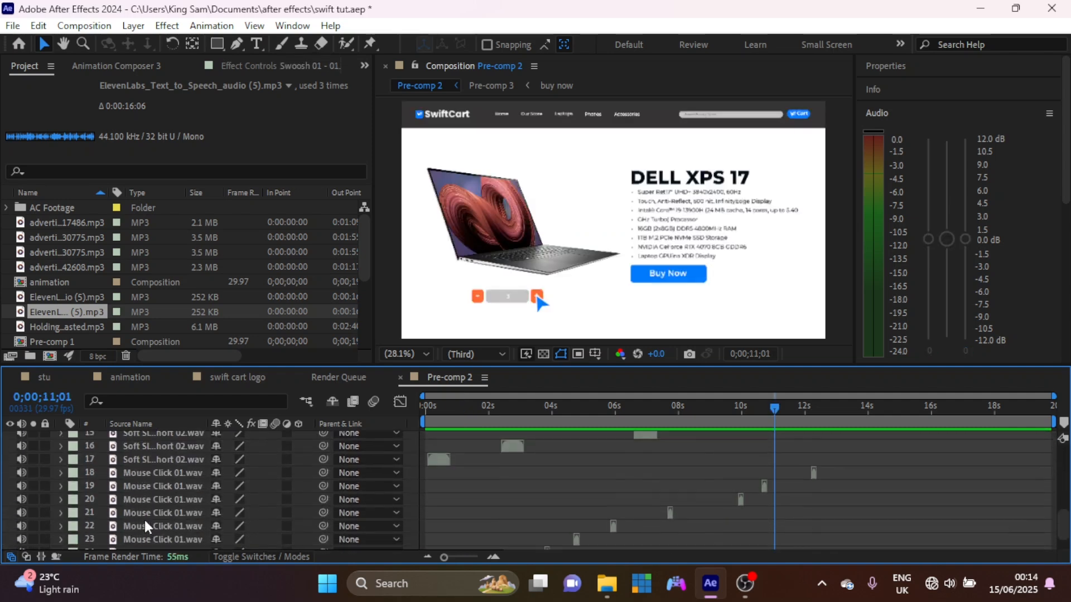
left_click(61, 457)
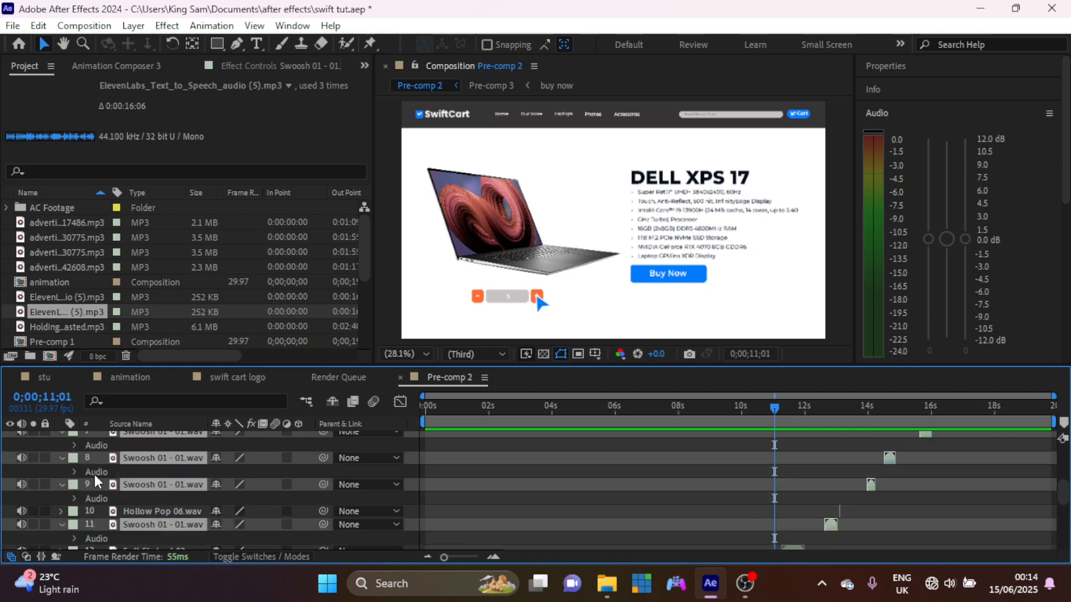
left_click(73, 472)
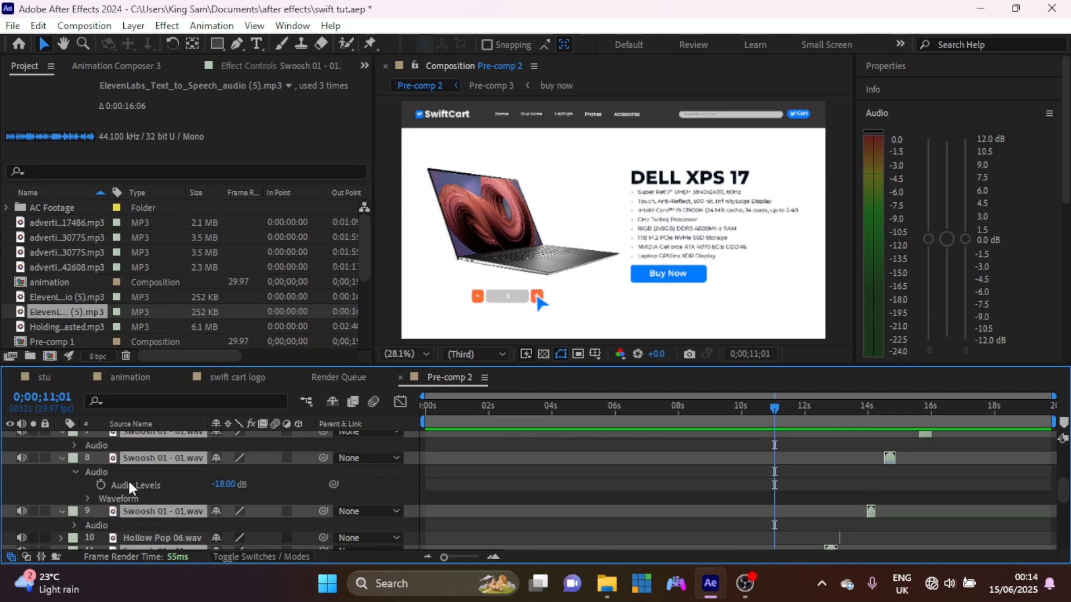
left_click(226, 484)
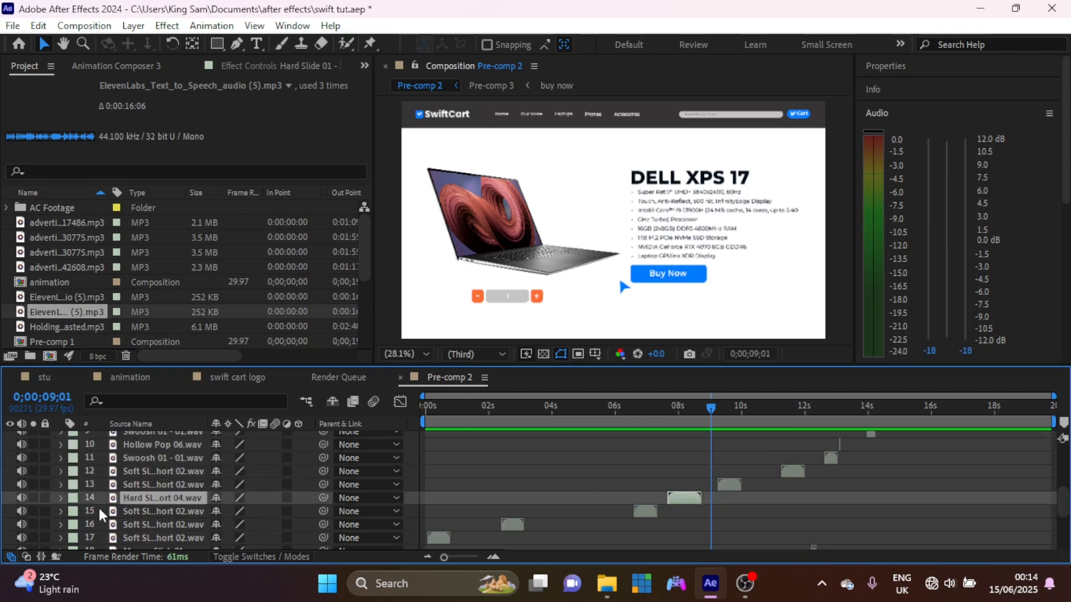
Set the audio level of the Hard Slide 01 - Short 04.wav layer to -20 dB and collapse its properties.
left_click(60, 498)
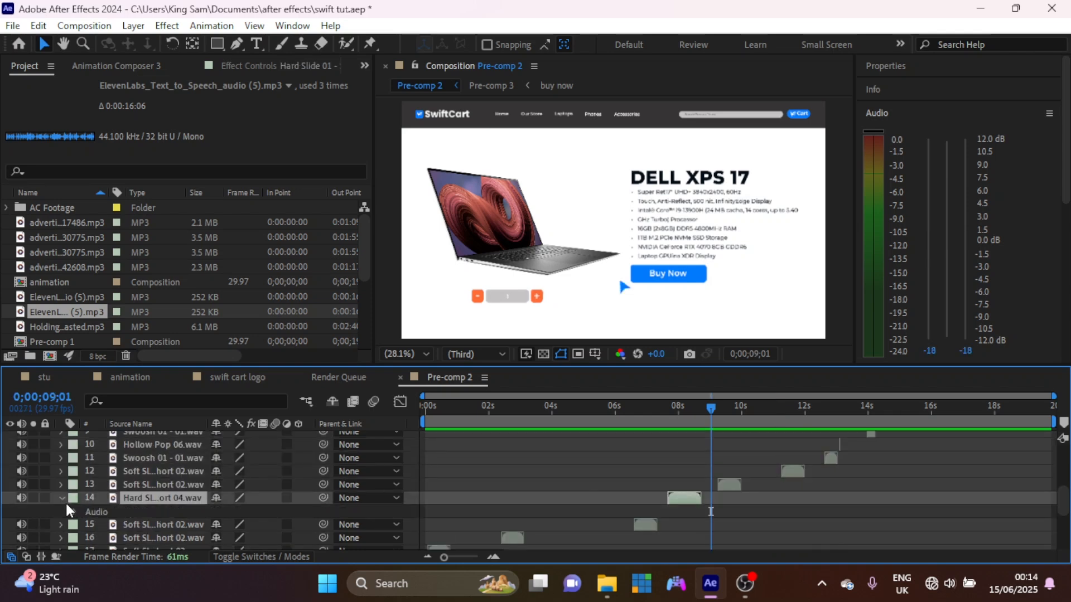
left_click(75, 512)
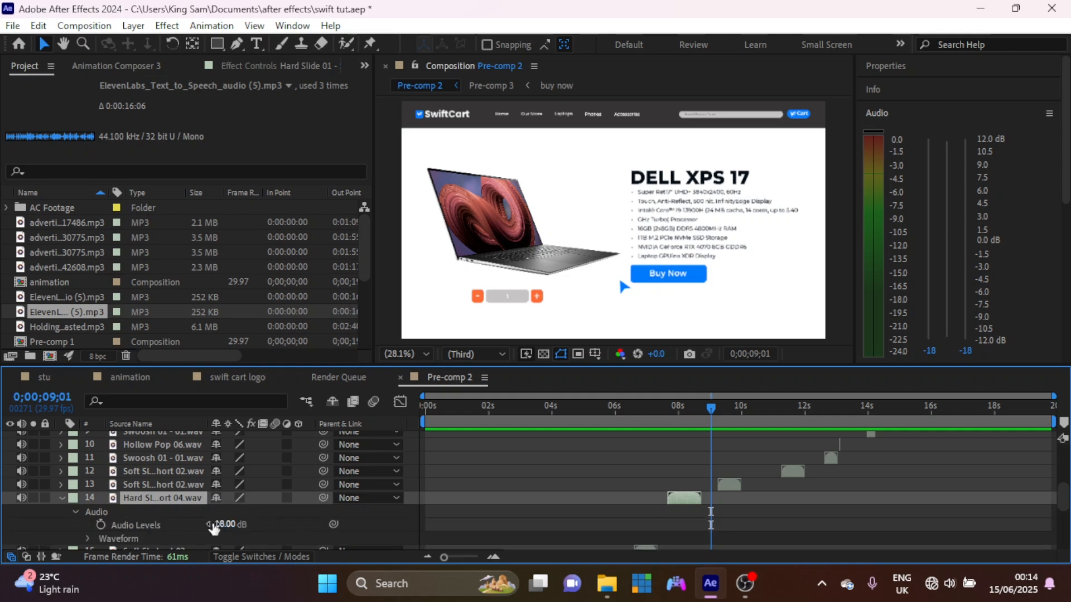
left_click(225, 525)
key("Return")
left_click(61, 498)
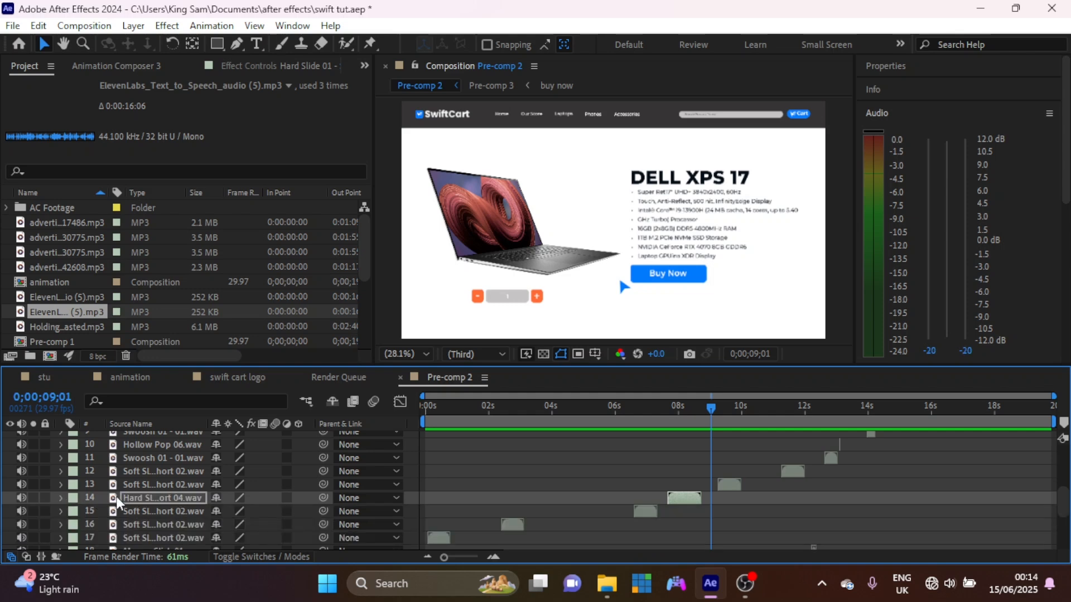
Widen the timeline's Source Name column to fit the full file names of the sound effect layers.
left_click_drag(210, 424, 286, 424)
key("equal")
key("equal")
key("equal")
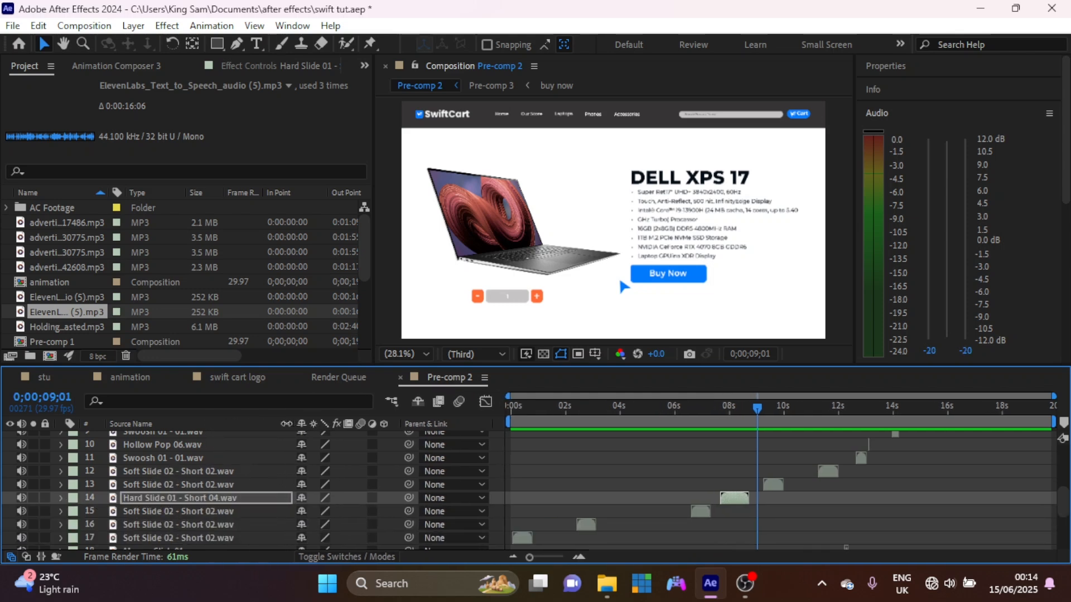